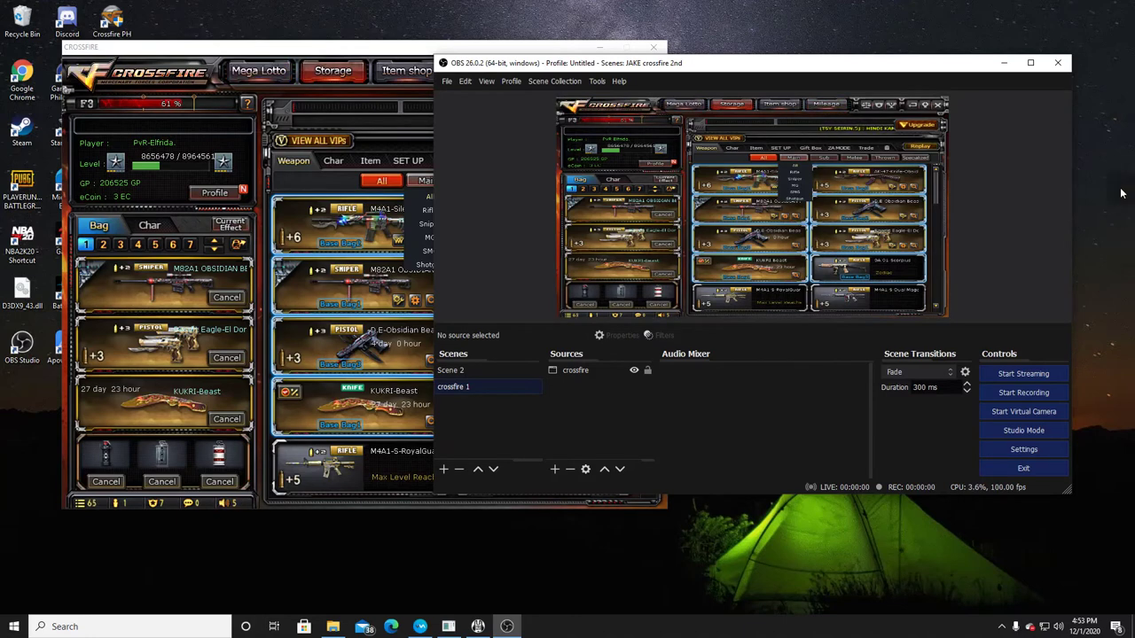
Step: Add a new scene named "crossfire 2" to the scene collection
{"action": "left_click", "coordinate": [511, 45]}
{"action": "left_click", "coordinate": [849, 62]}
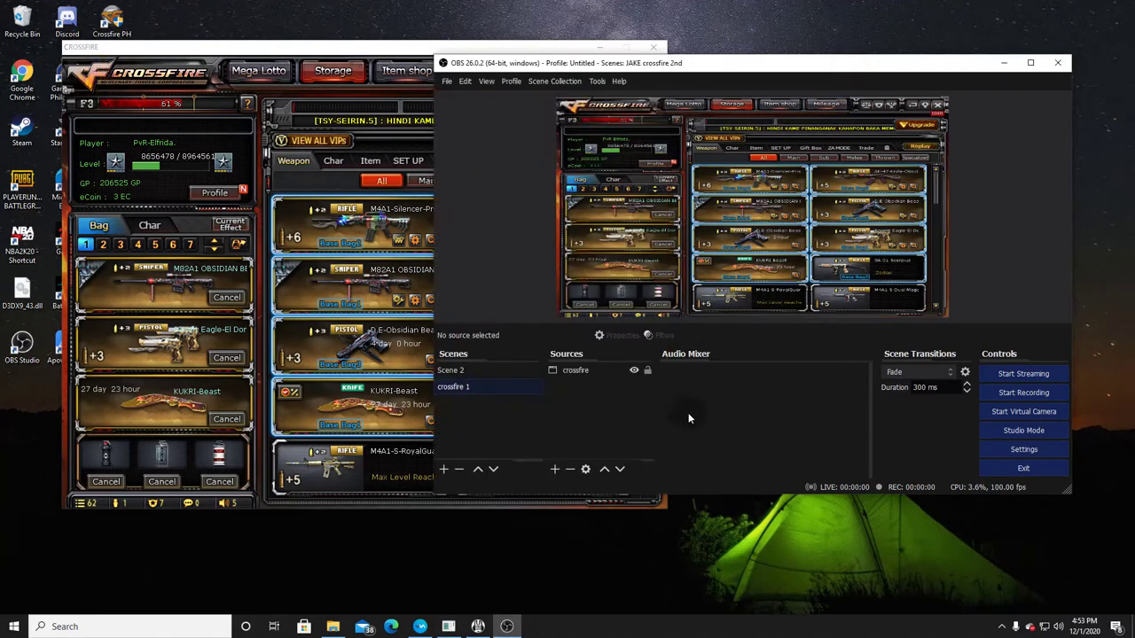
{"action": "left_click", "coordinate": [445, 471]}
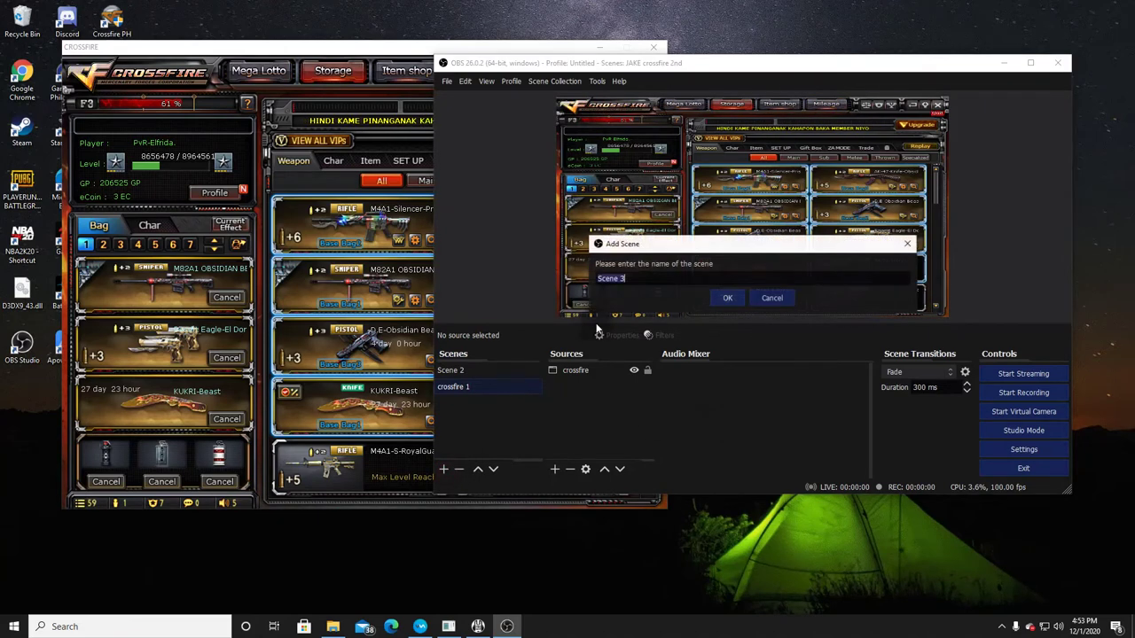
{"action": "type", "text": "crossfire 2"}
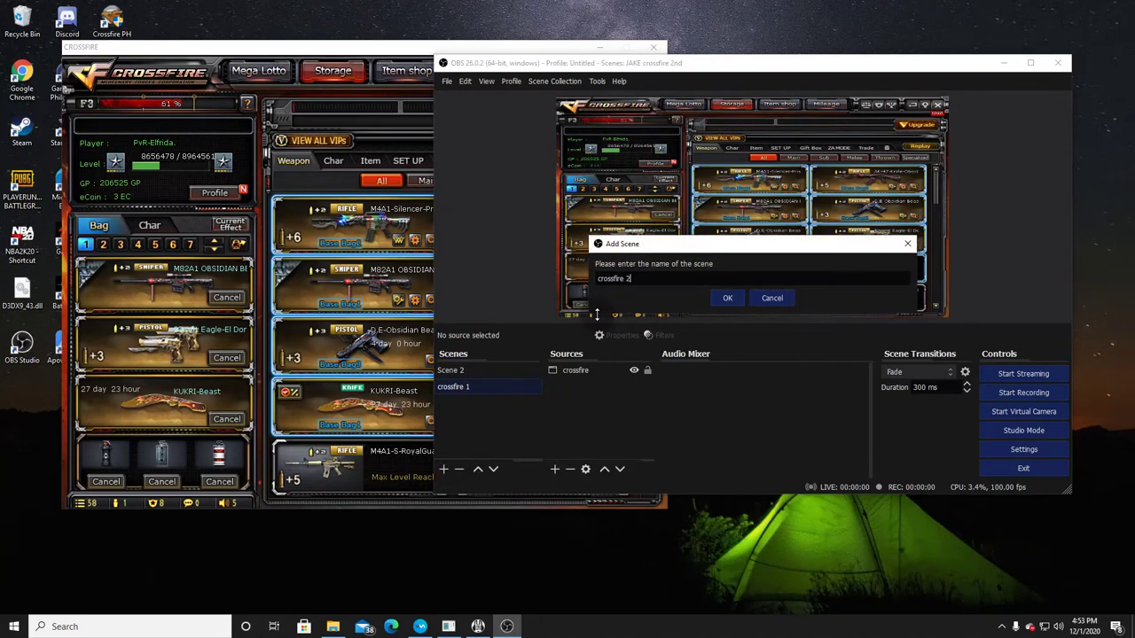
{"action": "key", "text": "Return"}
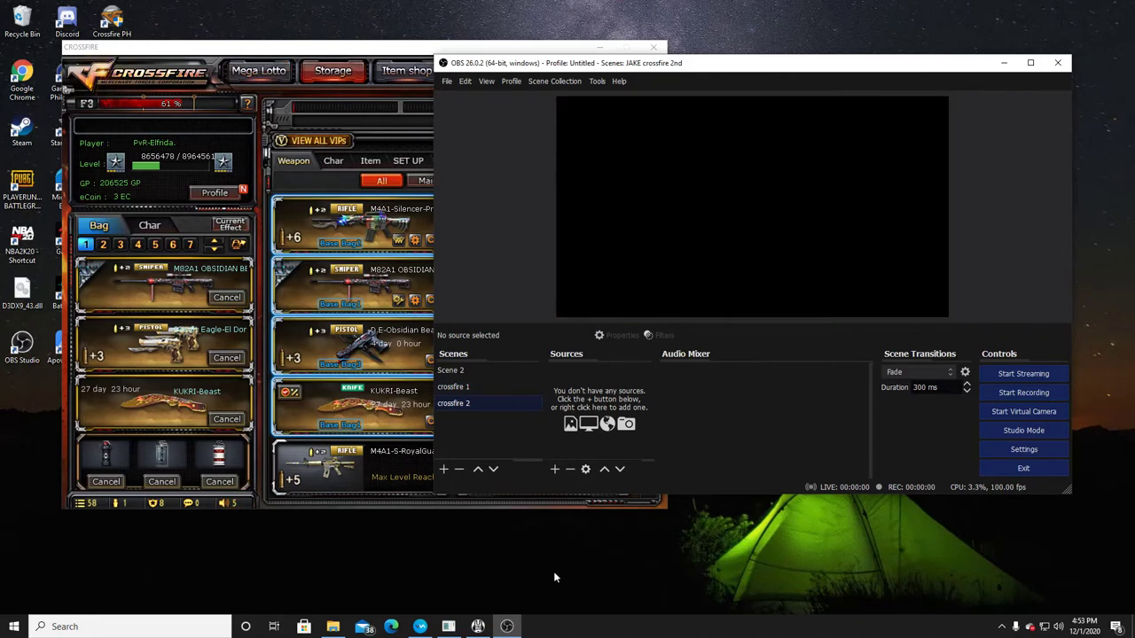
Step: Add a new Window Capture source named "crossfire" to the crossfire 2 scene, capturing the CROSSFIRE game window
{"action": "left_click", "coordinate": [555, 470]}
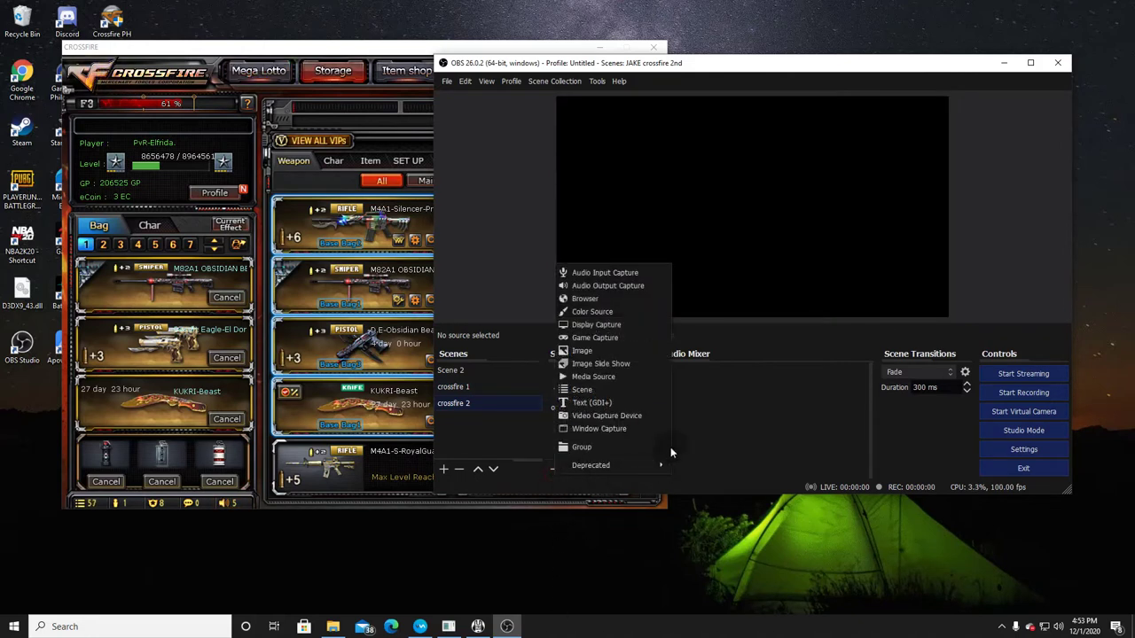
{"action": "left_click", "coordinate": [617, 426]}
{"action": "type", "text": "d"}
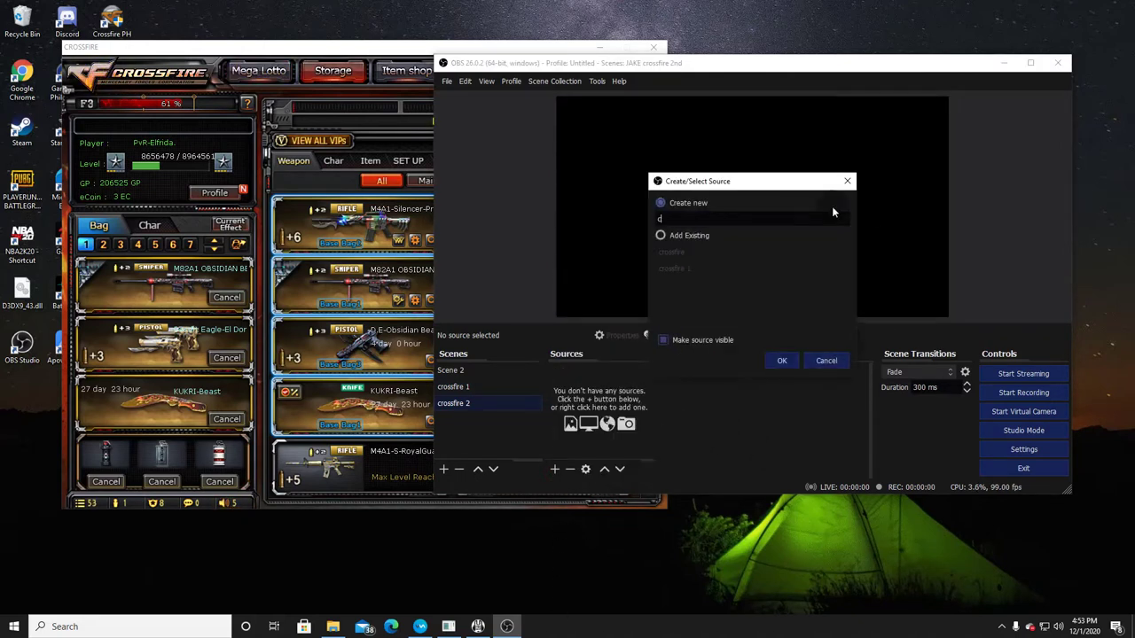
{"action": "type", "text": "rossfire"}
{"action": "key", "text": "Return"}
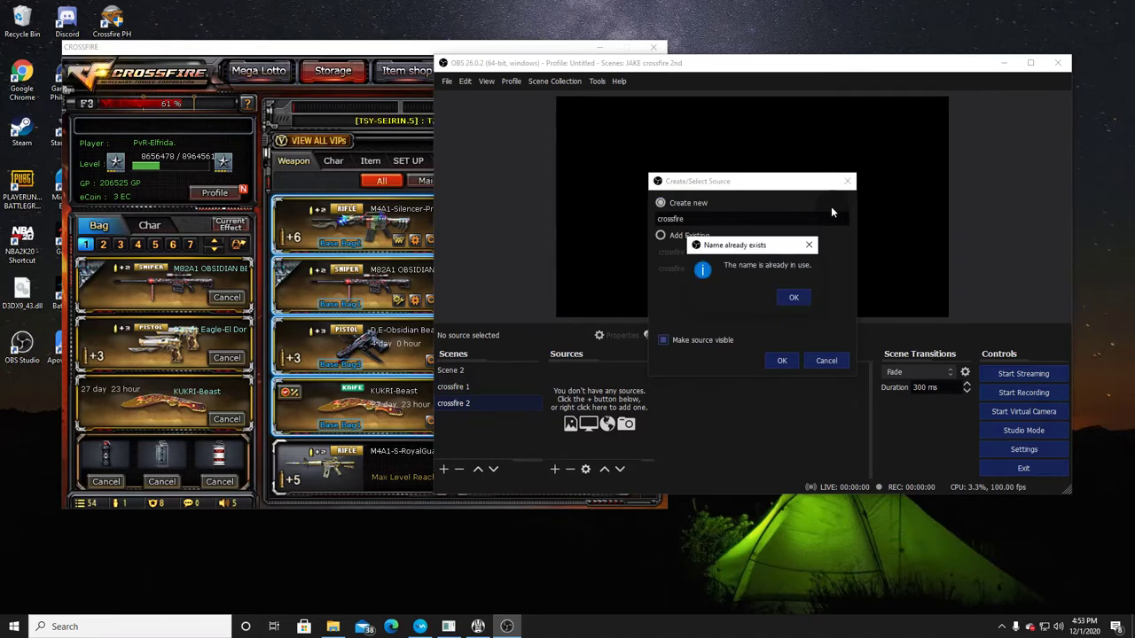
{"action": "left_click", "coordinate": [793, 298]}
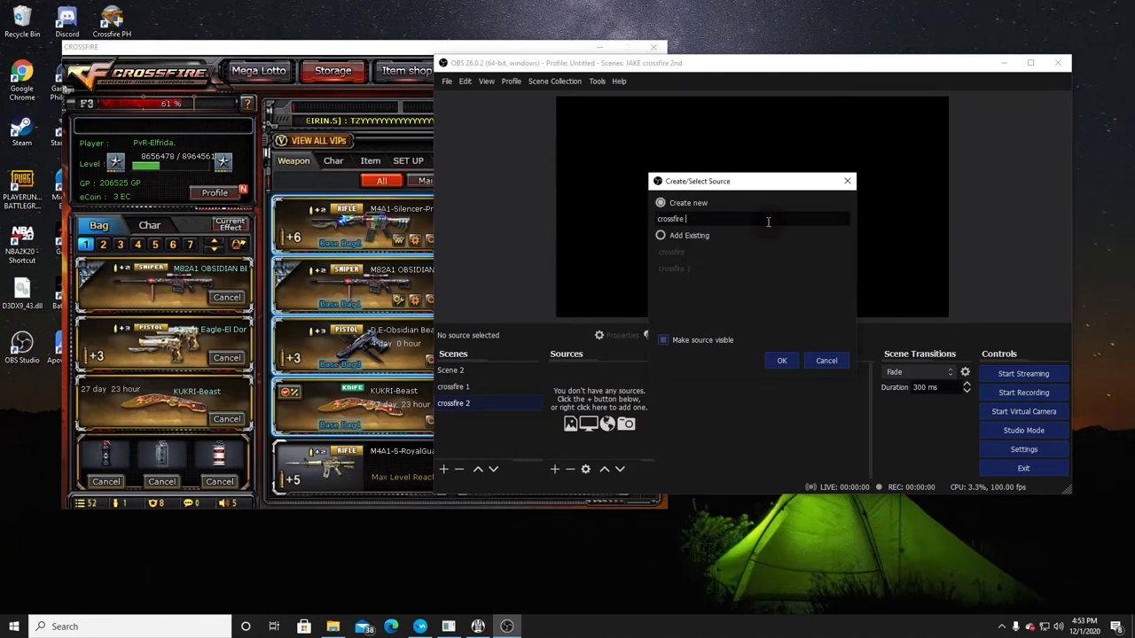
{"action": "key", "text": "Return"}
{"action": "left_click", "coordinate": [886, 436]}
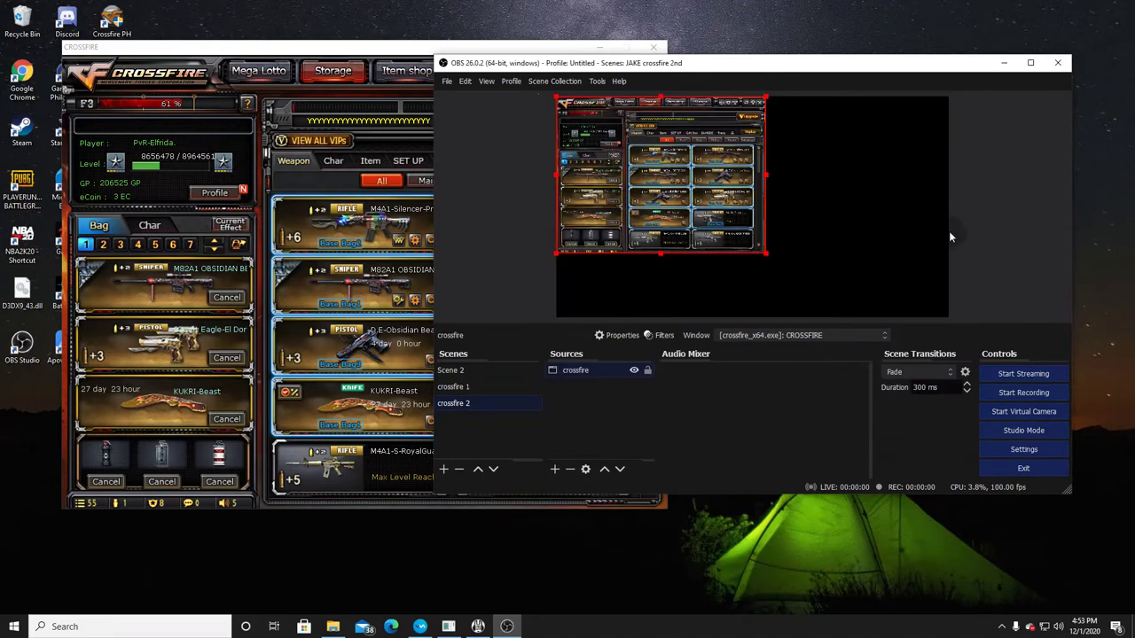
Step: Scale the crossfire capture up proportionally until it fills the full height of the canvas
{"action": "left_click", "coordinate": [947, 237]}
{"action": "left_click", "coordinate": [711, 199]}
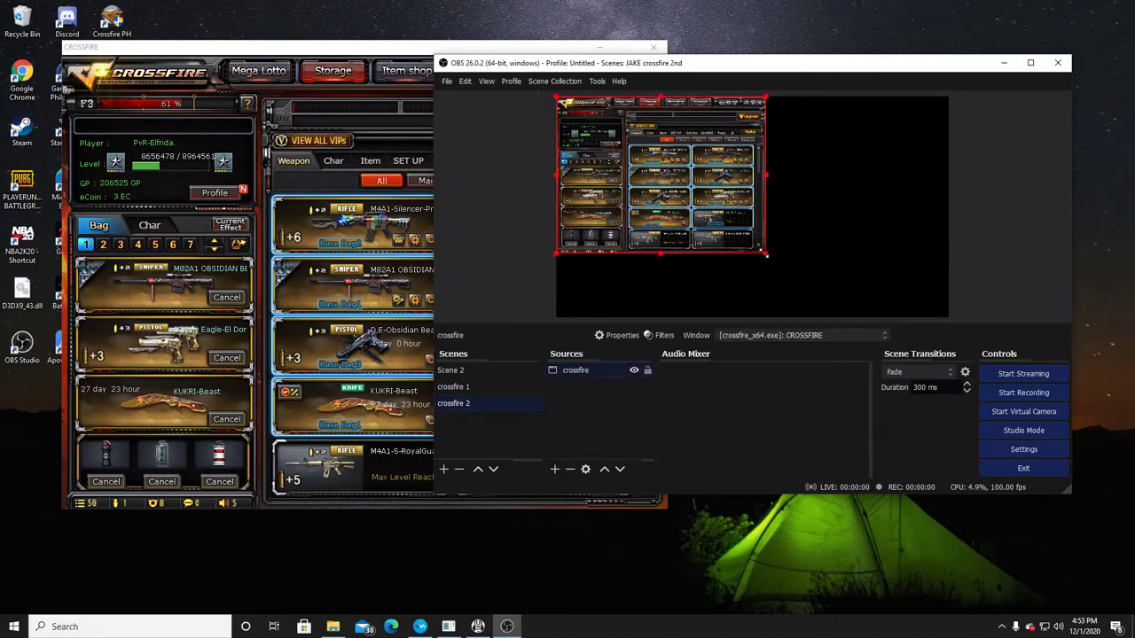
{"action": "left_click_drag", "start_coordinate": [765, 253], "coordinate": [843, 312]}
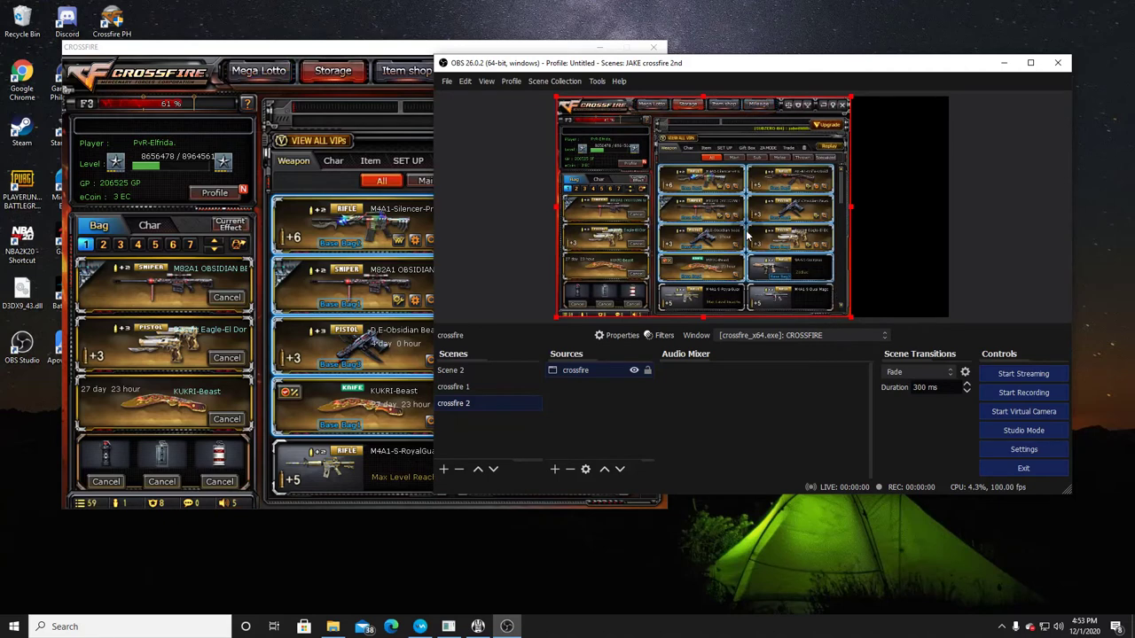
Step: Try the crossfire capture in the middle of the canvas, then move it back against the canvas's left edge
{"action": "left_click_drag", "start_coordinate": [746, 236], "coordinate": [793, 236]}
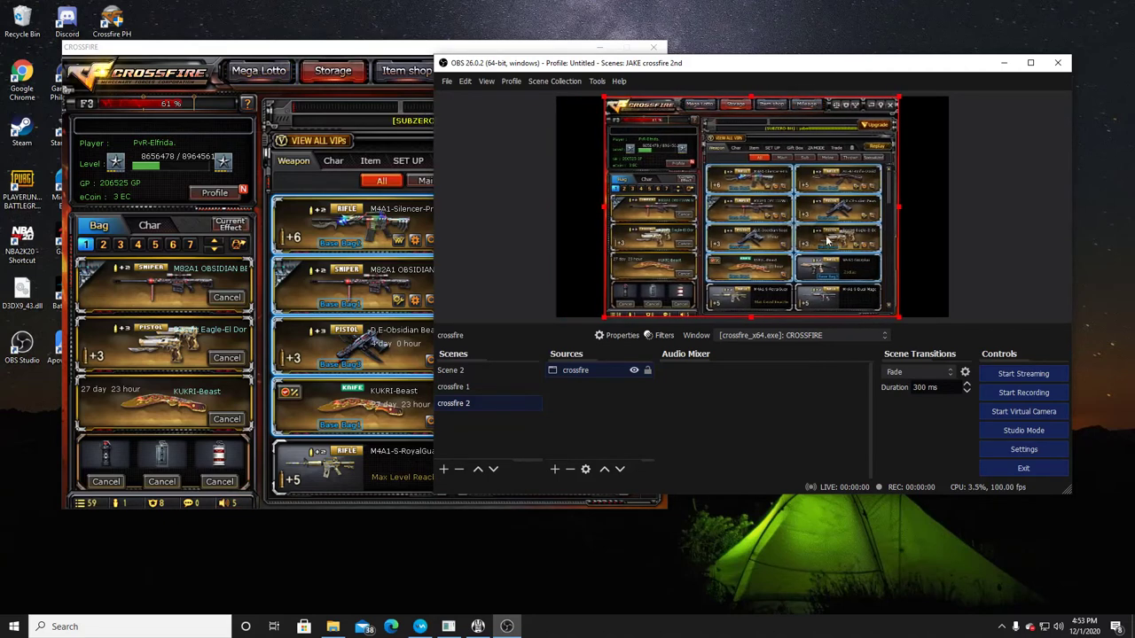
{"action": "left_click", "coordinate": [1008, 201]}
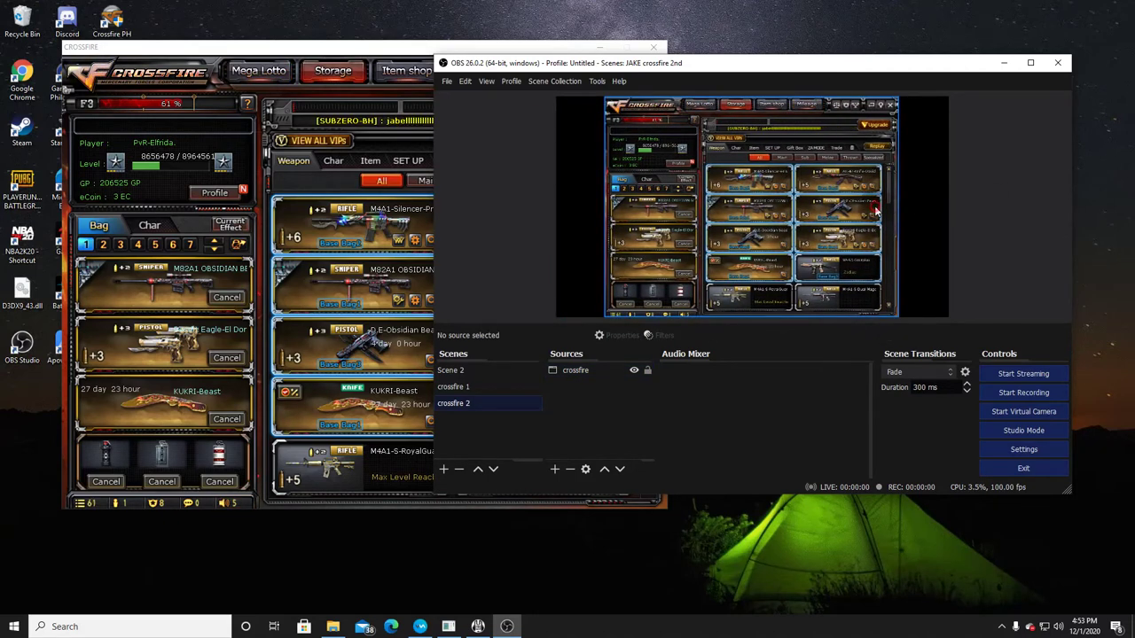
{"action": "left_click_drag", "start_coordinate": [875, 210], "coordinate": [827, 210]}
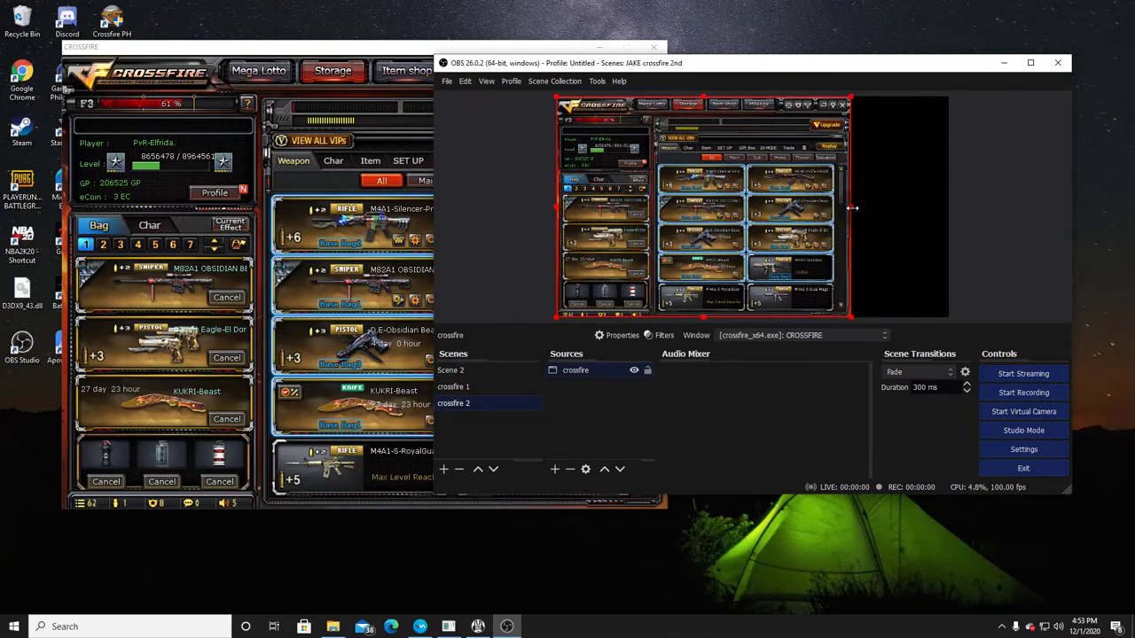
Step: Stretch the crossfire capture horizontally to the full canvas width and deselect it
{"action": "left_click_drag", "start_coordinate": [851, 207], "coordinate": [964, 209]}
{"action": "left_click", "coordinate": [976, 214]}
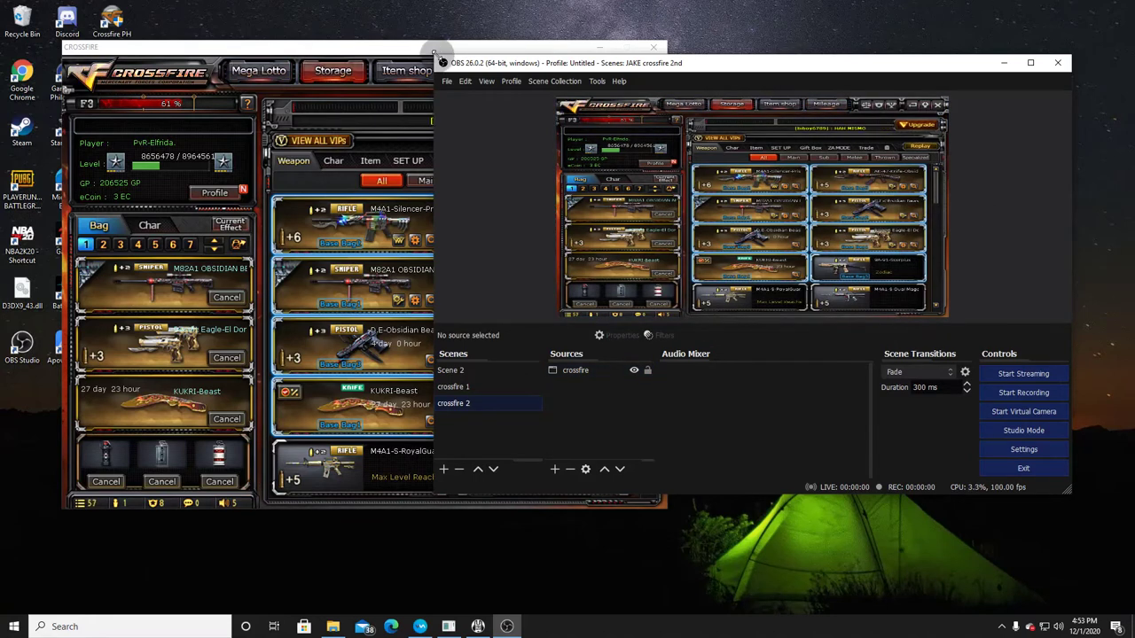
Step: Switch to the CROSSFIRE game, open its item shop and enter the firing range
{"action": "left_click", "coordinate": [393, 120]}
{"action": "left_click", "coordinate": [406, 70]}
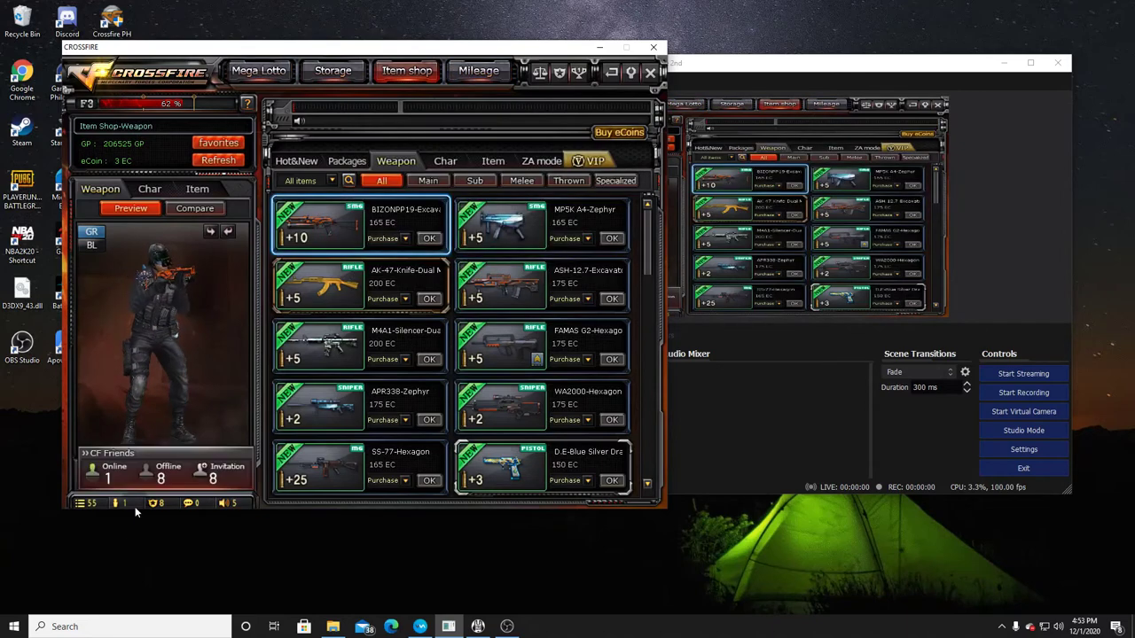
{"action": "left_click", "coordinate": [155, 477]}
{"action": "left_click", "coordinate": [332, 366]}
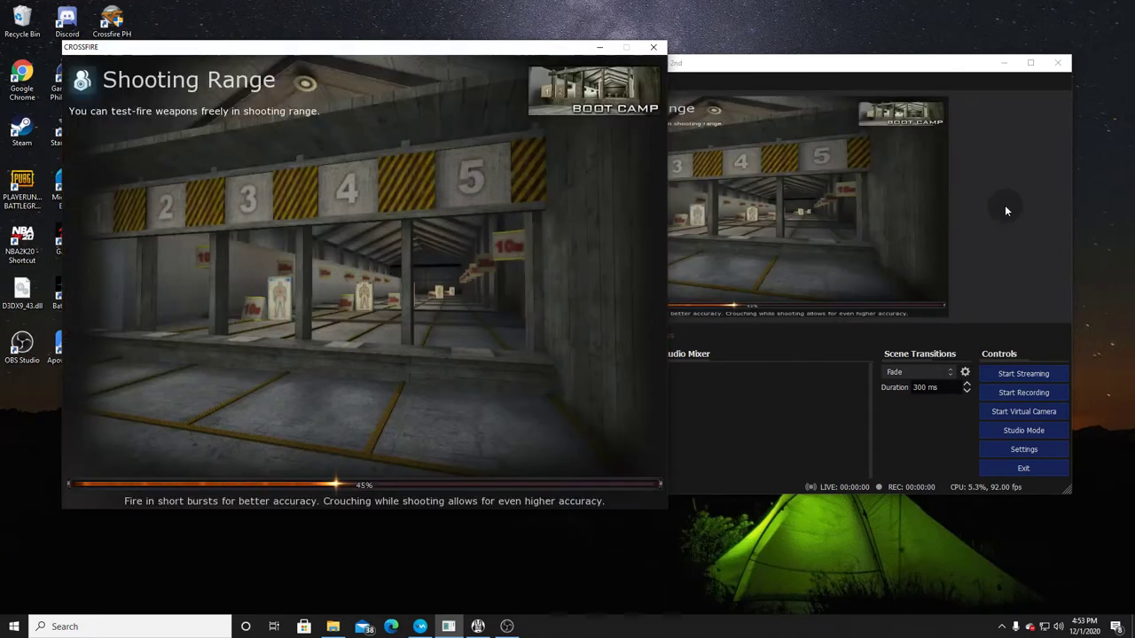
Step: Switch to OBS Studio and shift its window so the capture preview and part of the loading game are both visible
{"action": "left_click", "coordinate": [1005, 205]}
{"action": "left_click_drag", "start_coordinate": [901, 71], "coordinate": [854, 86]}
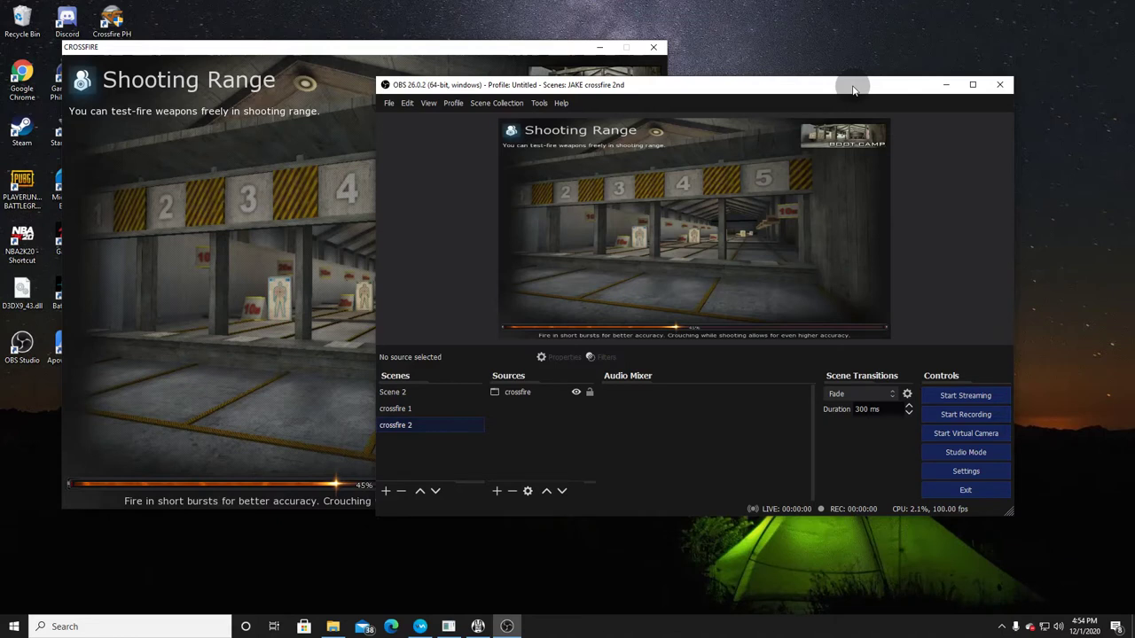
{"action": "left_click_drag", "start_coordinate": [853, 89], "coordinate": [848, 71]}
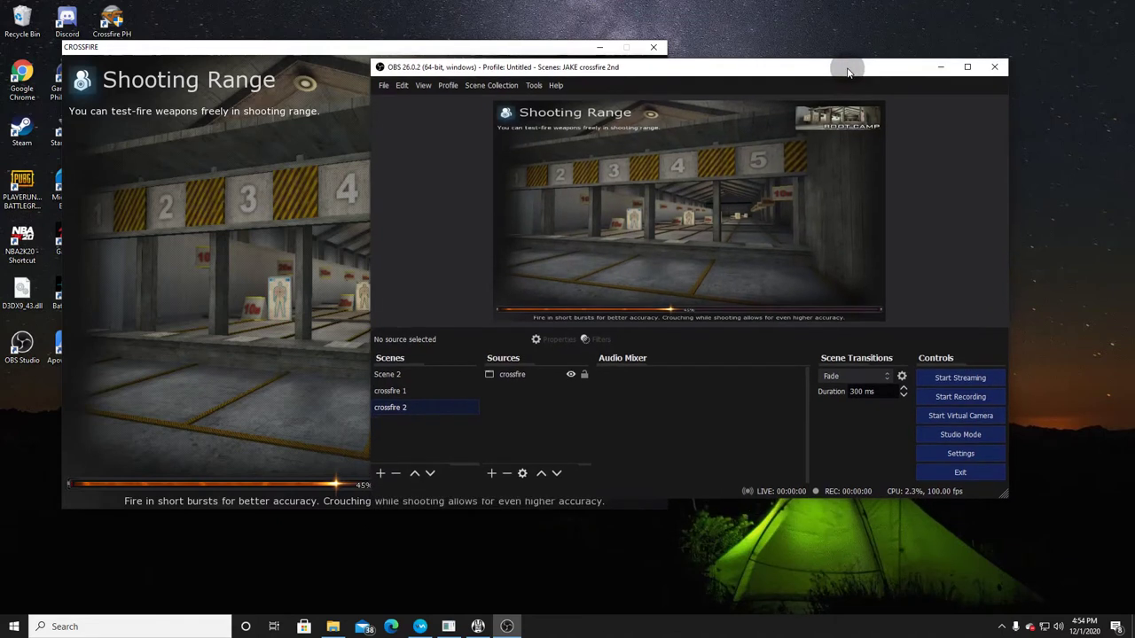
{"action": "left_click_drag", "start_coordinate": [848, 72], "coordinate": [844, 71]}
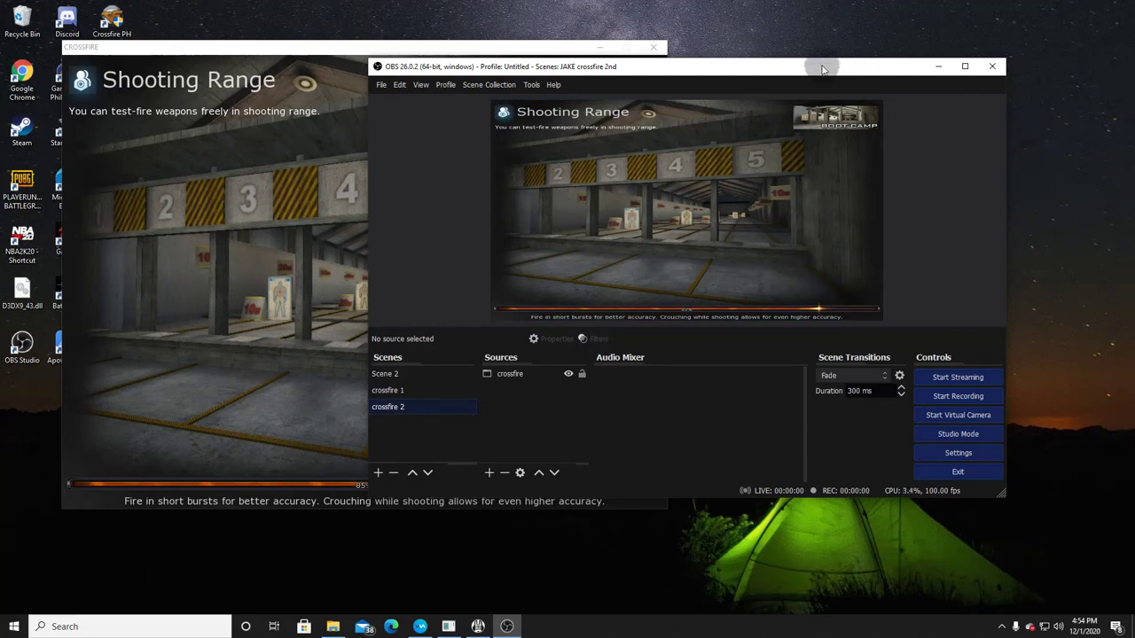
{"action": "left_click_drag", "start_coordinate": [822, 70], "coordinate": [833, 65]}
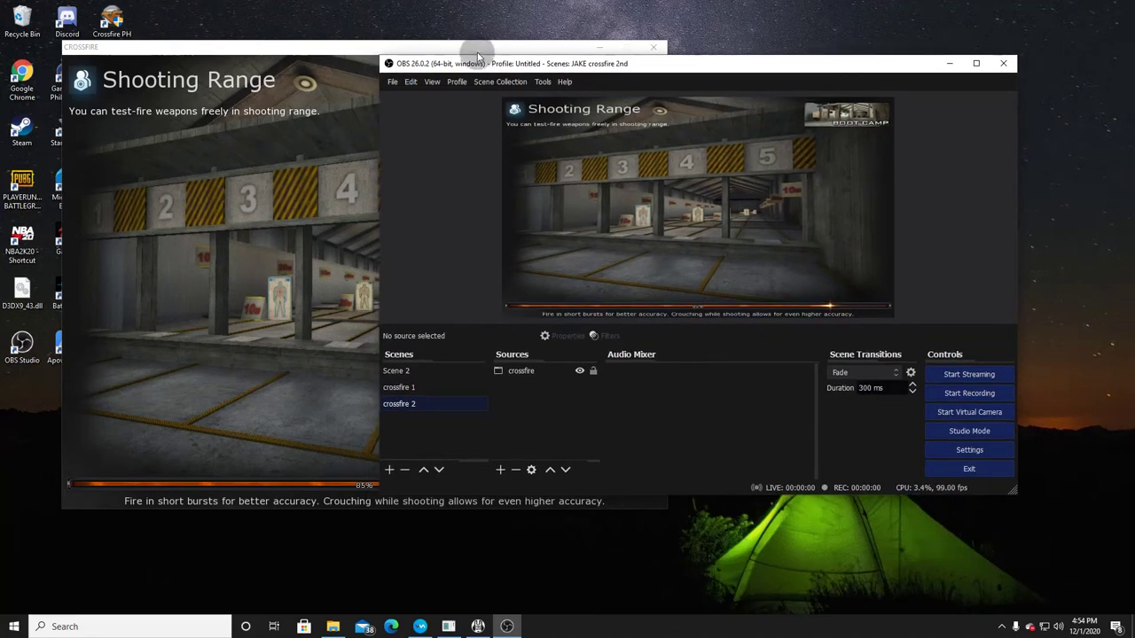
{"action": "left_click_drag", "start_coordinate": [721, 58], "coordinate": [726, 62]}
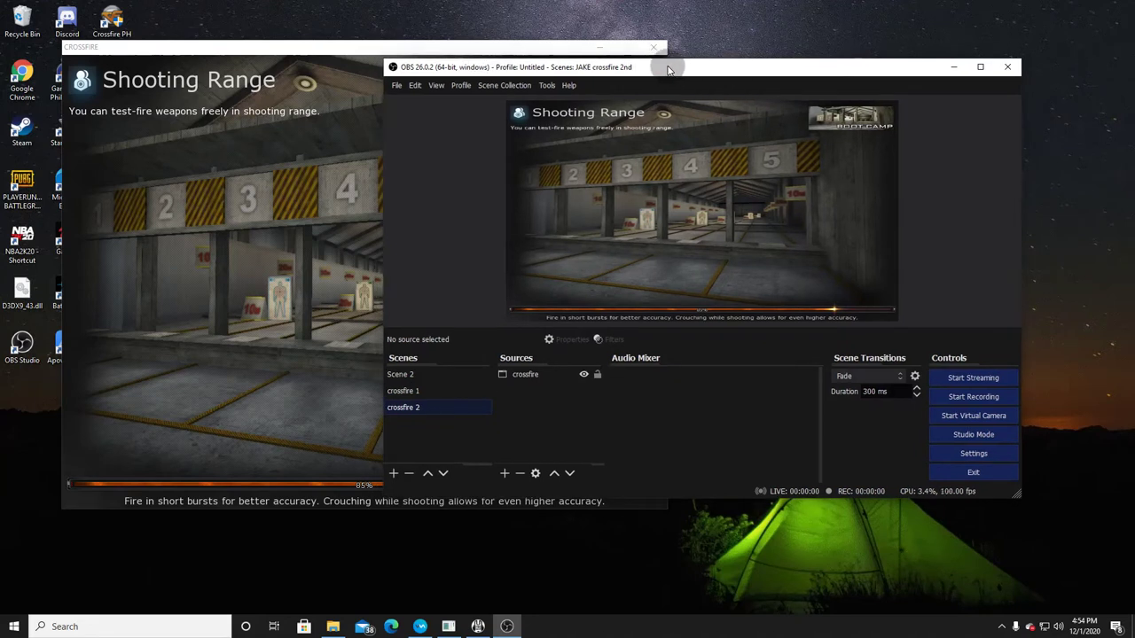
{"action": "left_click", "coordinate": [496, 50]}
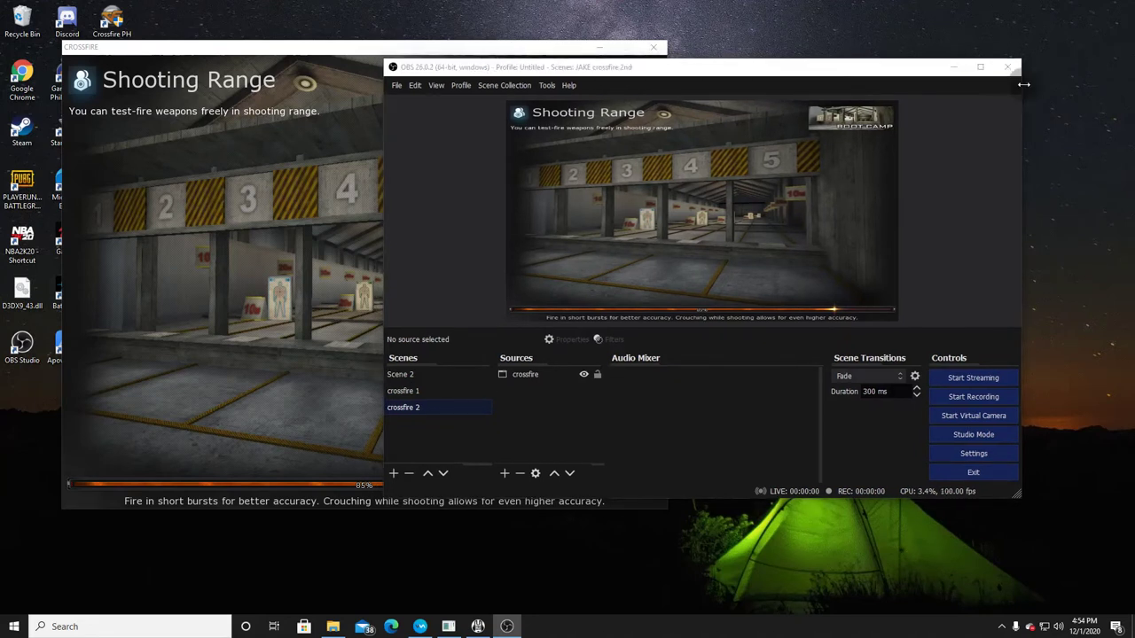
Step: Minimize OBS Studio, walk forward in the game's firing range and bring up the prompt to finish the test-fire
{"action": "left_click", "coordinate": [951, 69]}
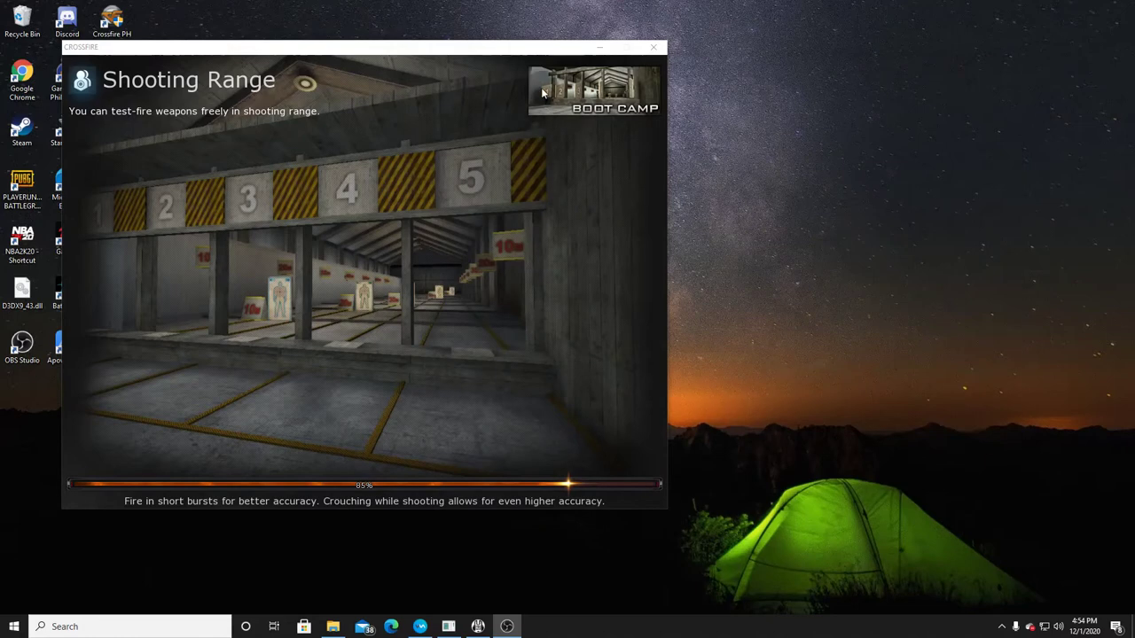
{"action": "left_click", "coordinate": [506, 626]}
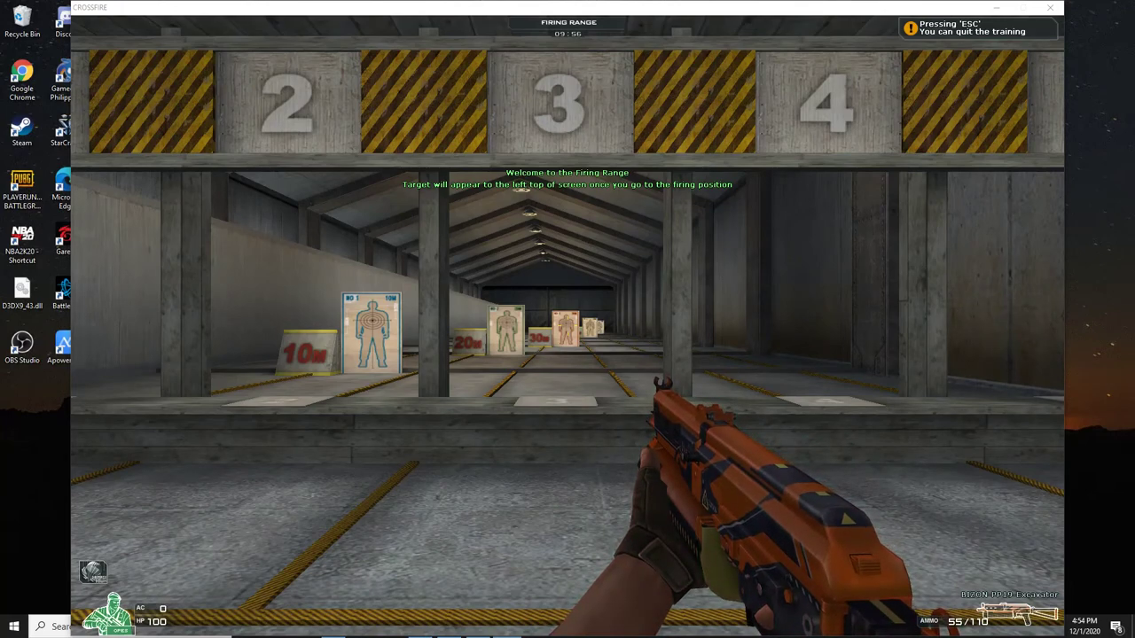
{"action": "key", "text": "w"}
{"action": "key", "text": "a"}
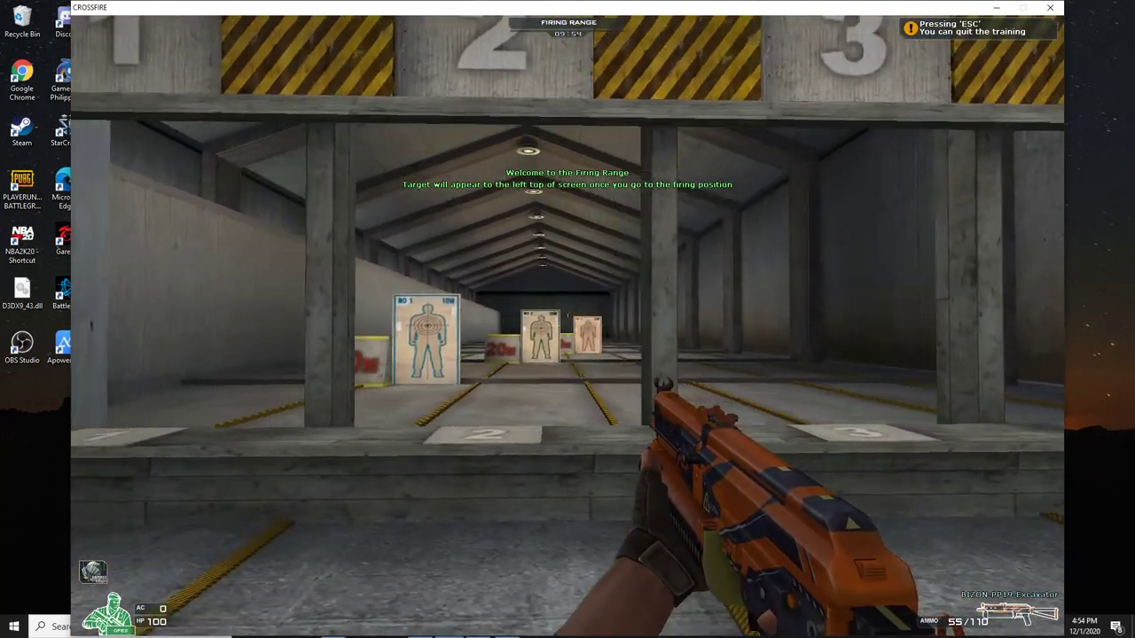
{"action": "key", "text": "Escape"}
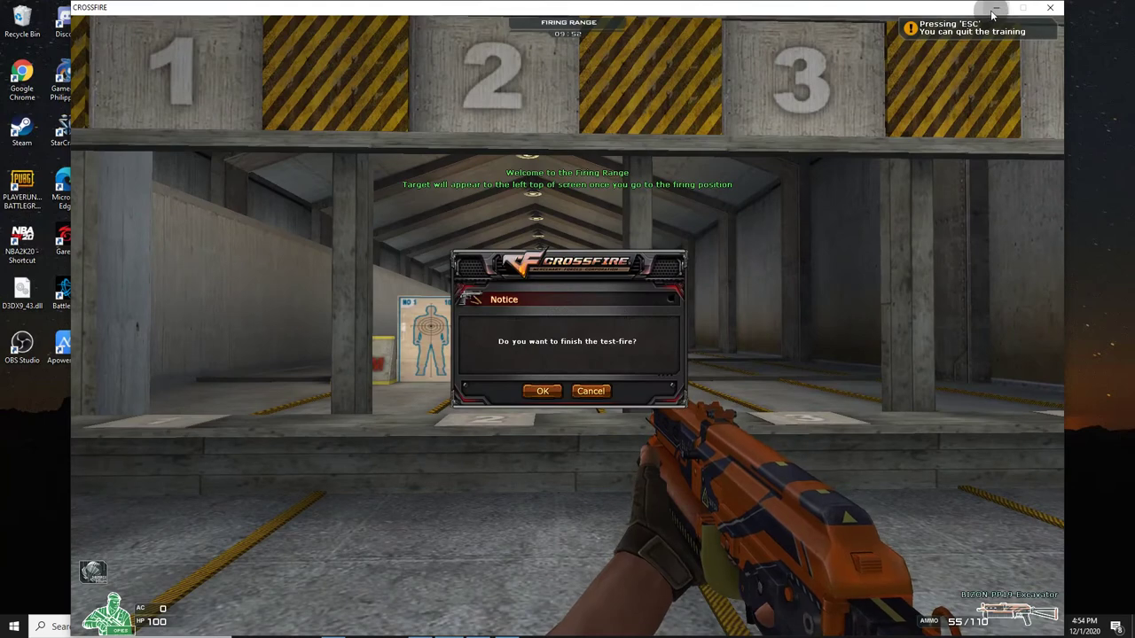
Step: Switch to OBS Studio, maximize it and reposition the oversized crossfire capture so the game's notice sits near the canvas center
{"action": "key", "text": "alt+Tab"}
{"action": "left_click_drag", "start_coordinate": [882, 222], "coordinate": [802, 178]}
{"action": "left_click", "coordinate": [979, 67]}
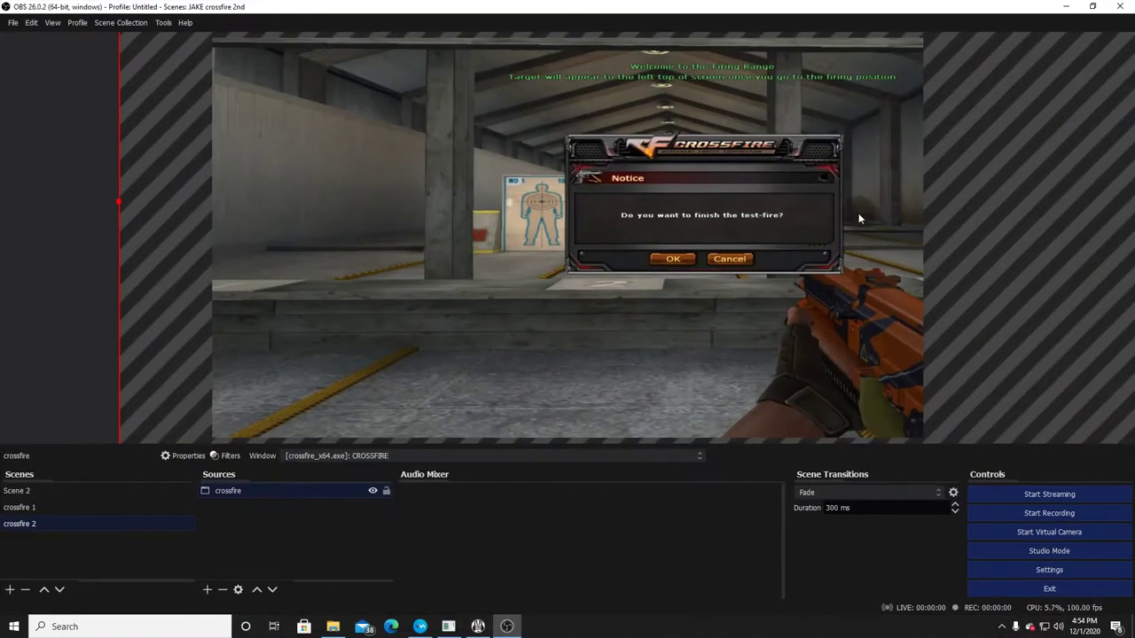
{"action": "left_click_drag", "start_coordinate": [699, 247], "coordinate": [732, 222]}
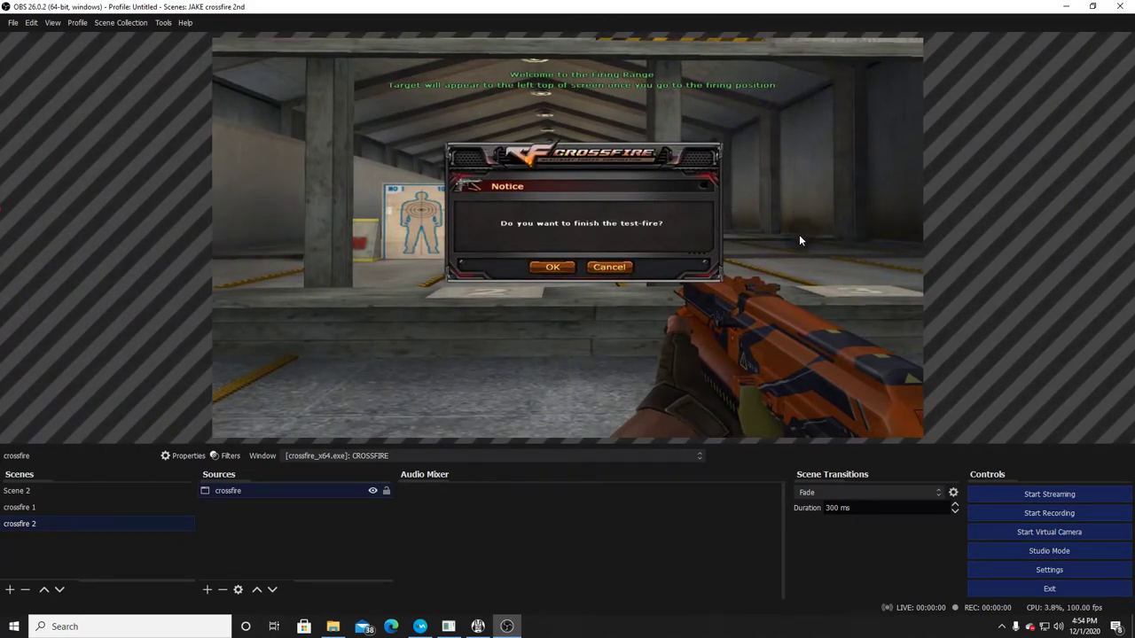
Step: Minimize OBS Studio, return to the CROSSFIRE game and confirm finishing the test-fire
{"action": "left_click", "coordinate": [1066, 6]}
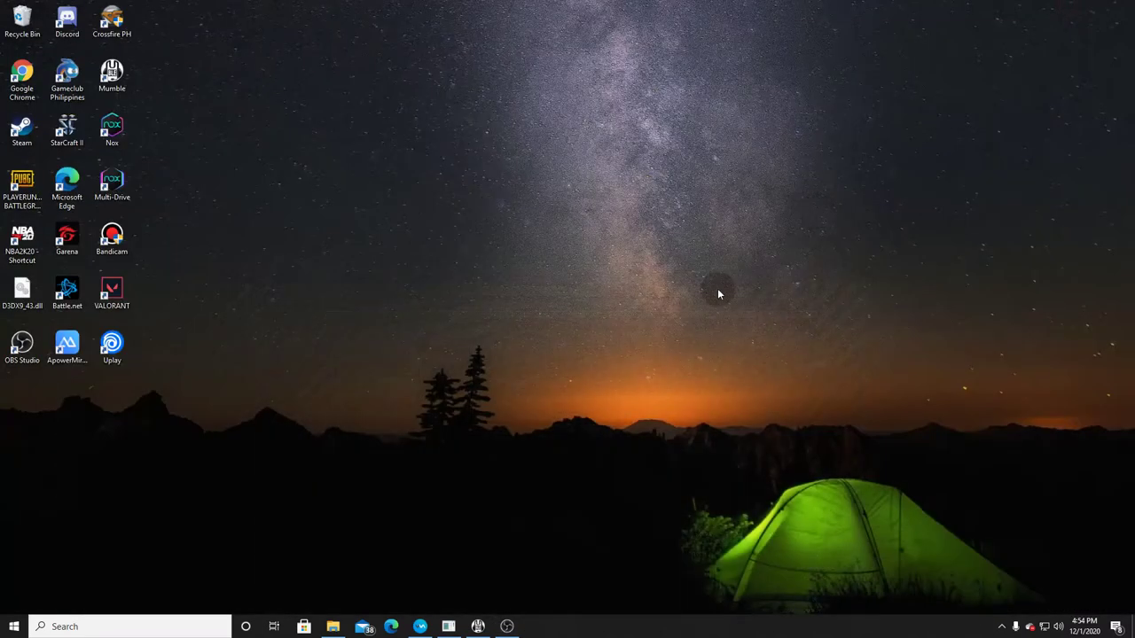
{"action": "left_click", "coordinate": [448, 626]}
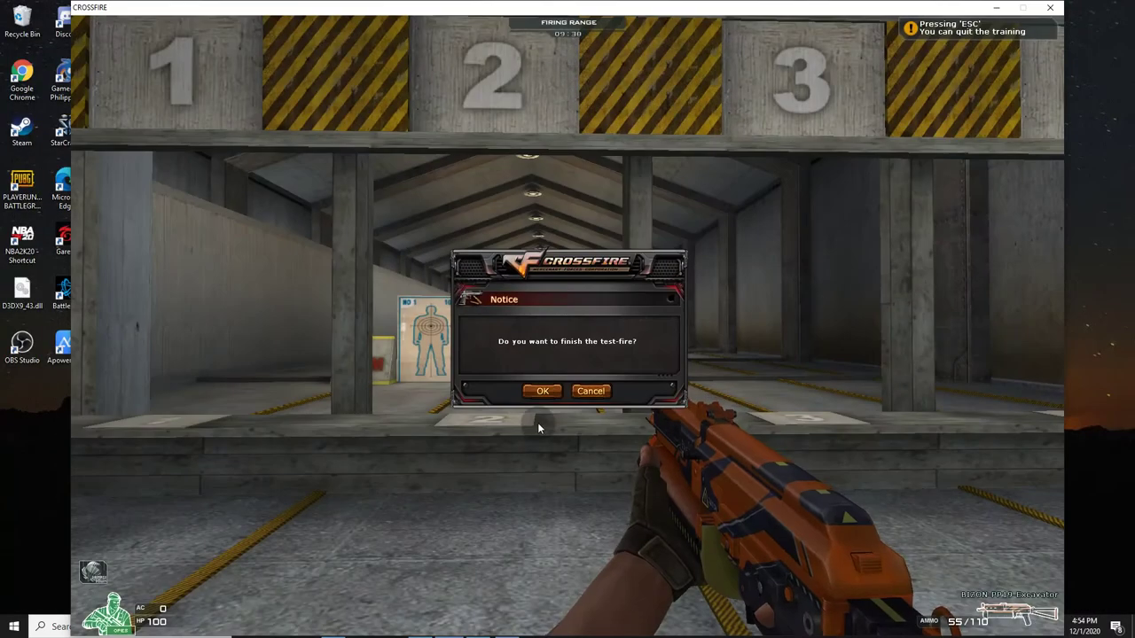
{"action": "left_click", "coordinate": [538, 395]}
{"action": "left_click", "coordinate": [541, 392]}
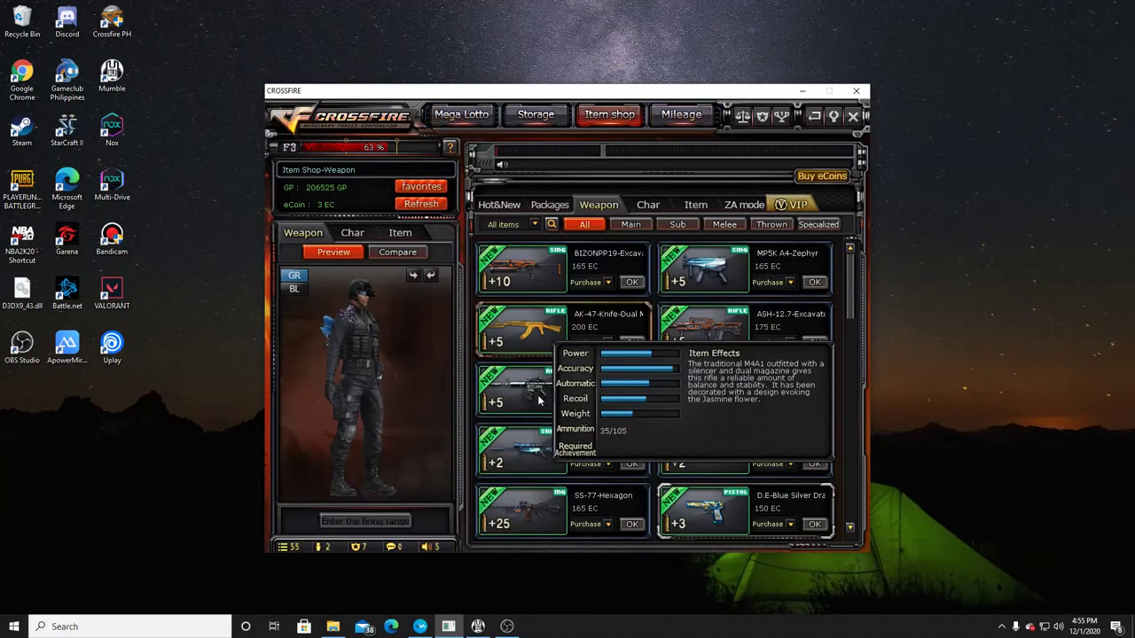
Step: Move the game window aside, then bring back OBS Studio as a non-maximized window overlapping part of the game
{"action": "left_click_drag", "start_coordinate": [746, 88], "coordinate": [532, 80]}
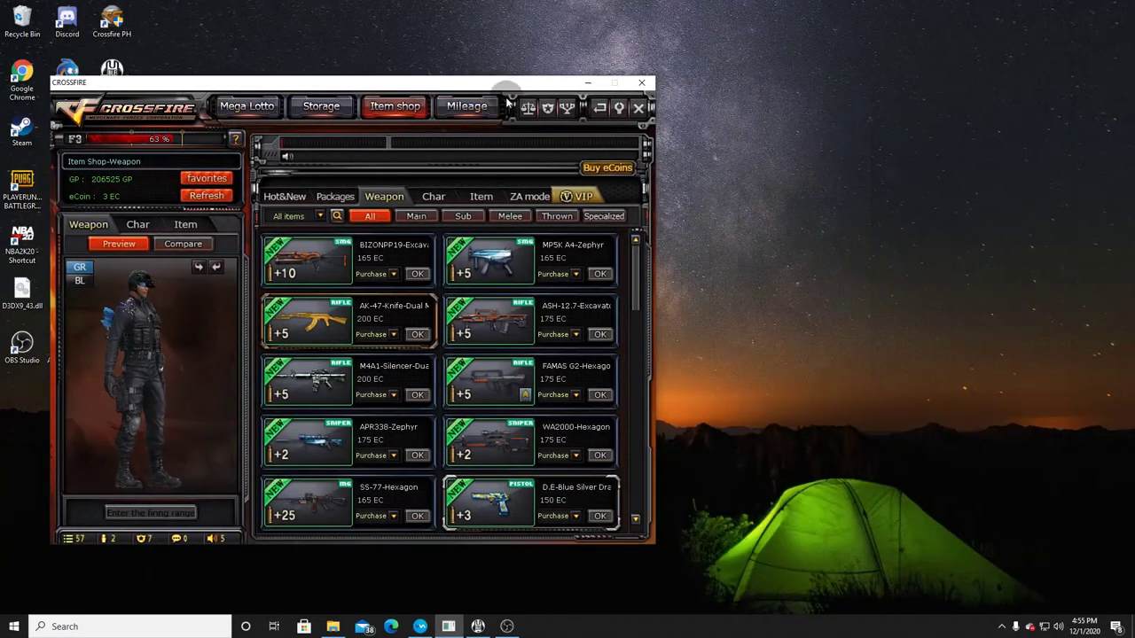
{"action": "left_click", "coordinate": [506, 626]}
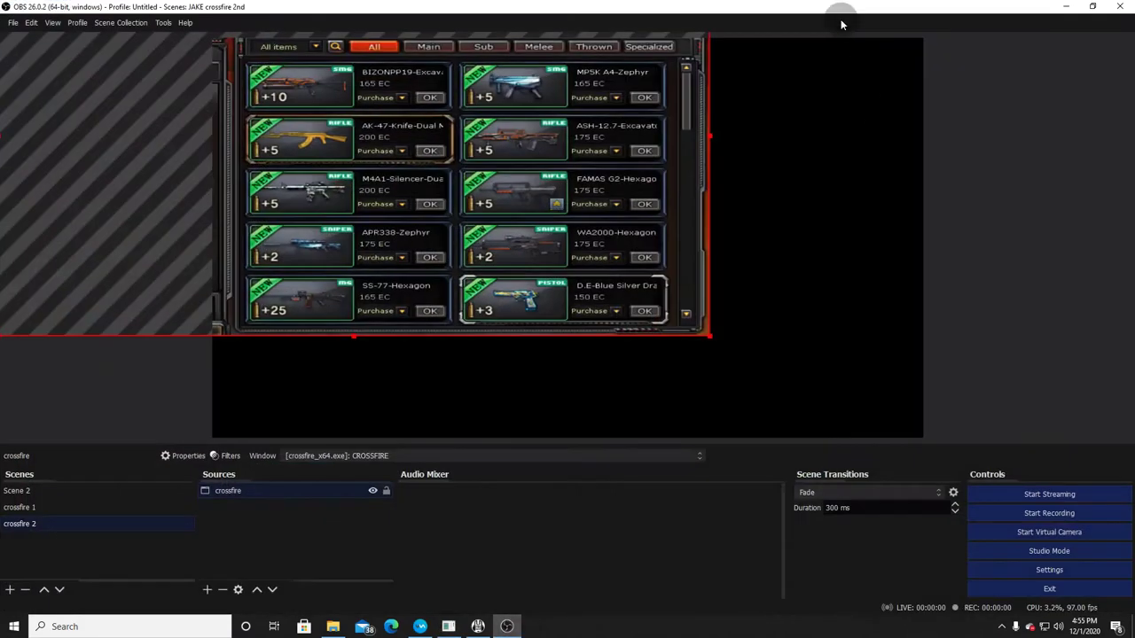
{"action": "left_click", "coordinate": [1093, 7]}
{"action": "left_click_drag", "start_coordinate": [727, 69], "coordinate": [771, 79]}
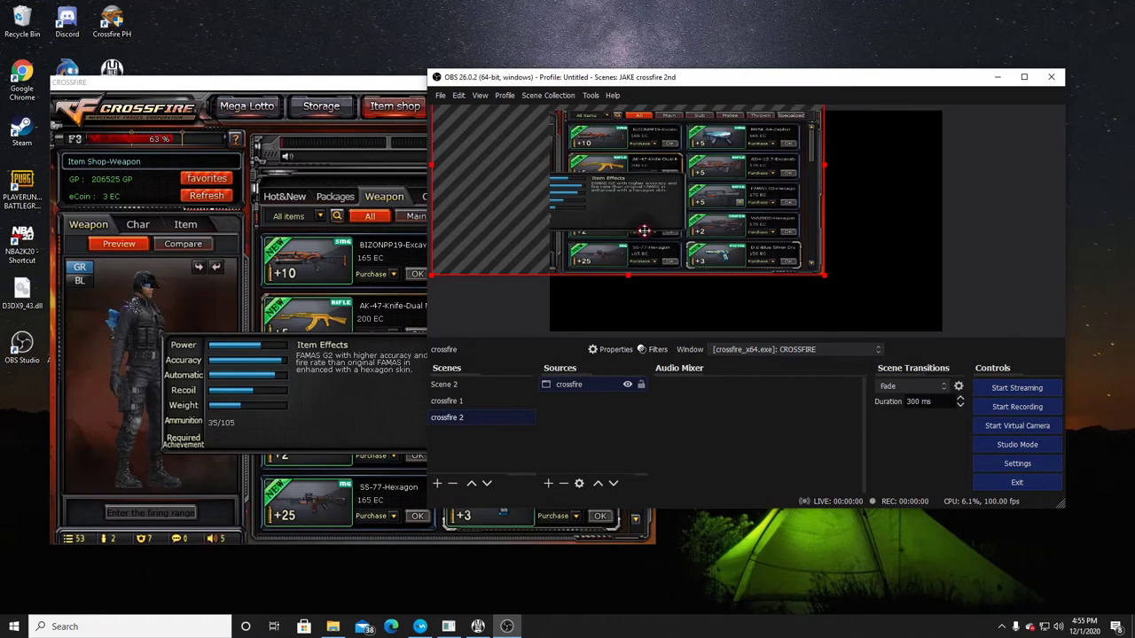
Step: Move the crossfire capture back over the canvas of the crossfire 2 scene and stretch it to the screen
{"action": "left_click_drag", "start_coordinate": [564, 164], "coordinate": [758, 286]}
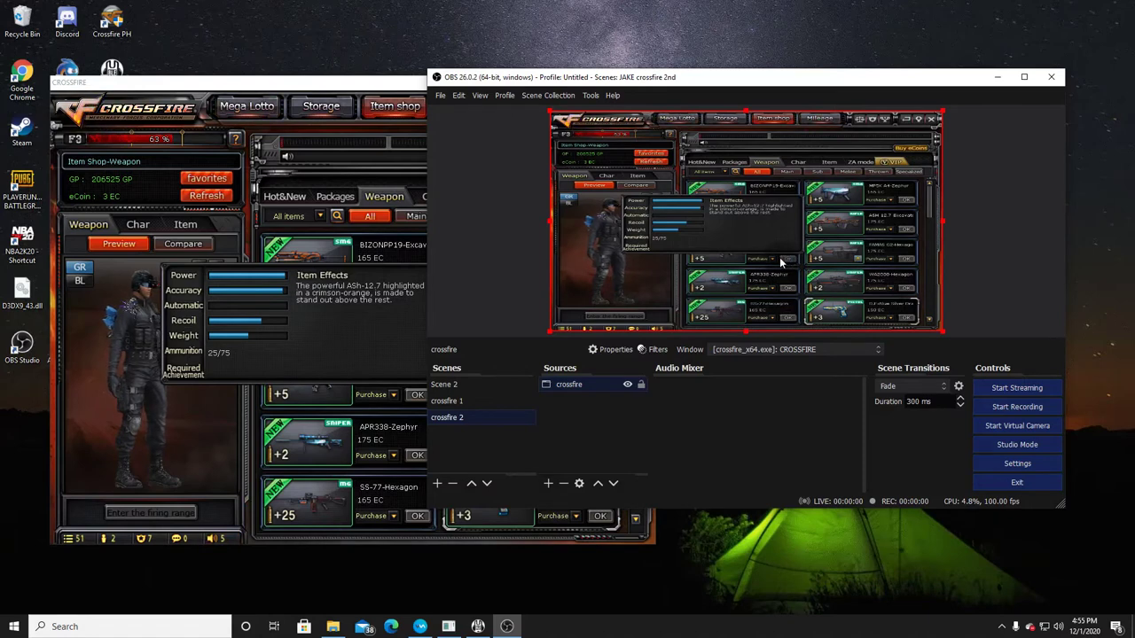
{"action": "right_click", "coordinate": [755, 266]}
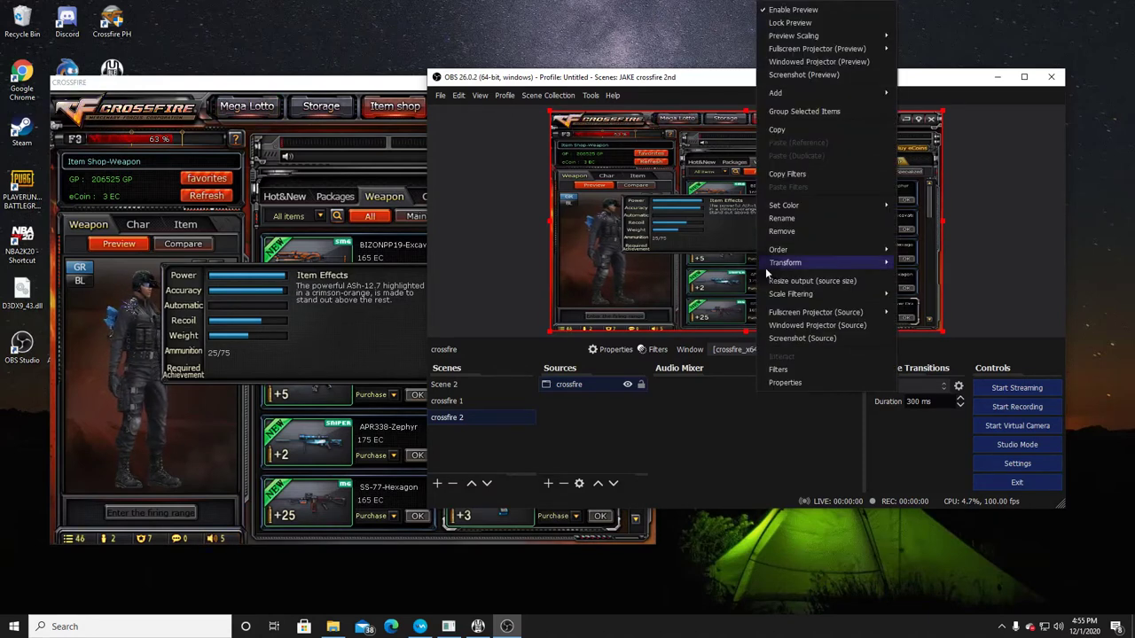
{"action": "mouse_move", "coordinate": [780, 266]}
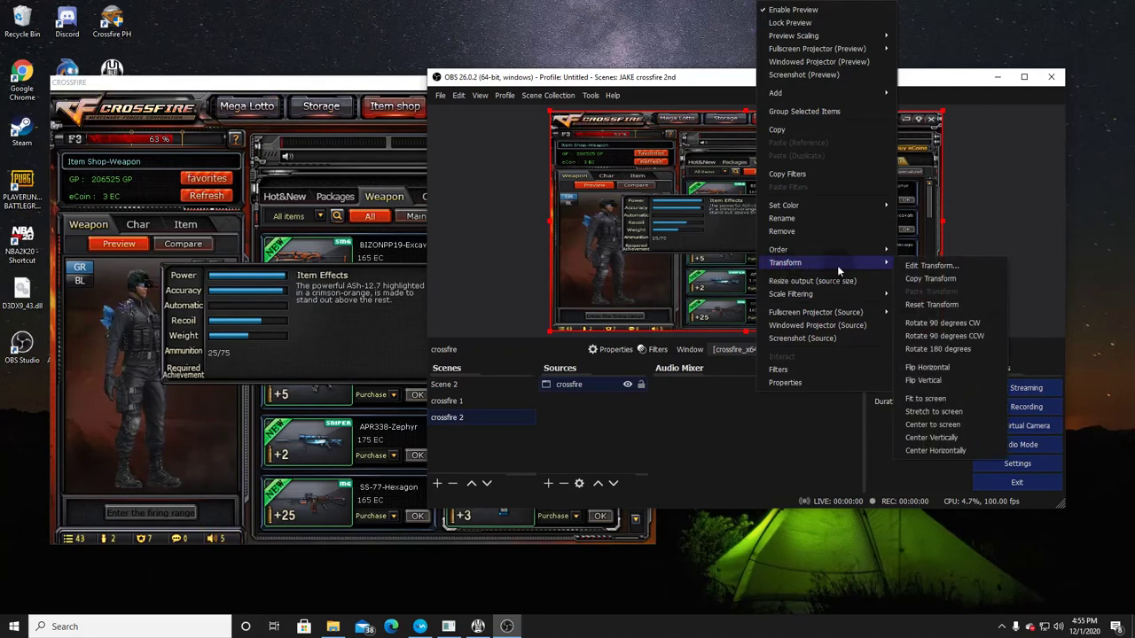
{"action": "left_click", "coordinate": [954, 413]}
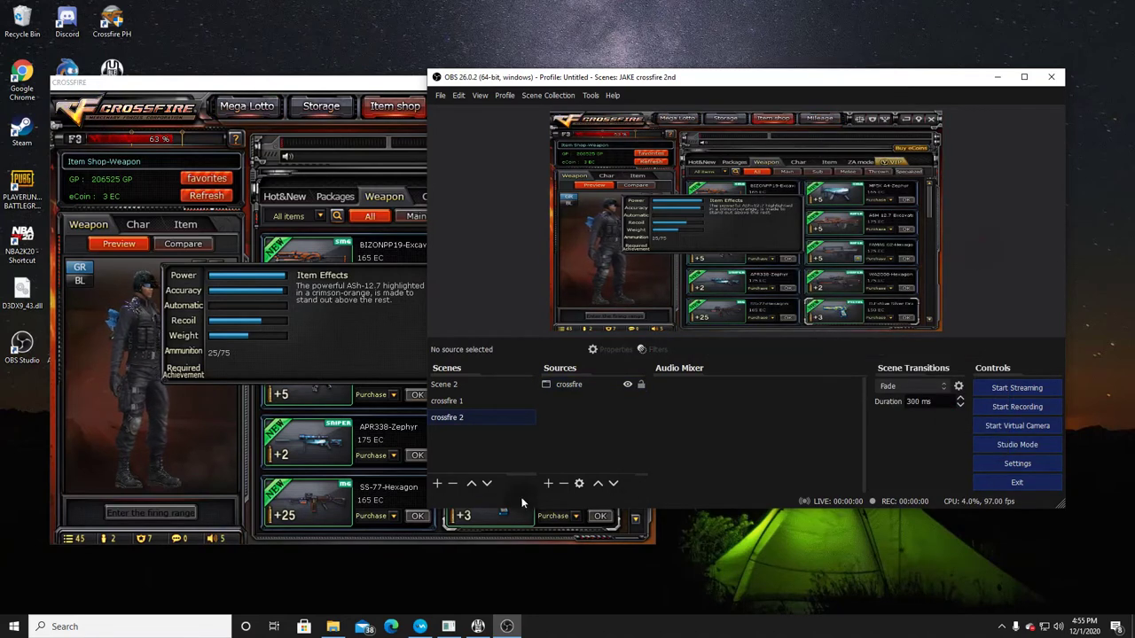
Step: Add a new scene named cf
{"action": "left_click", "coordinate": [436, 483]}
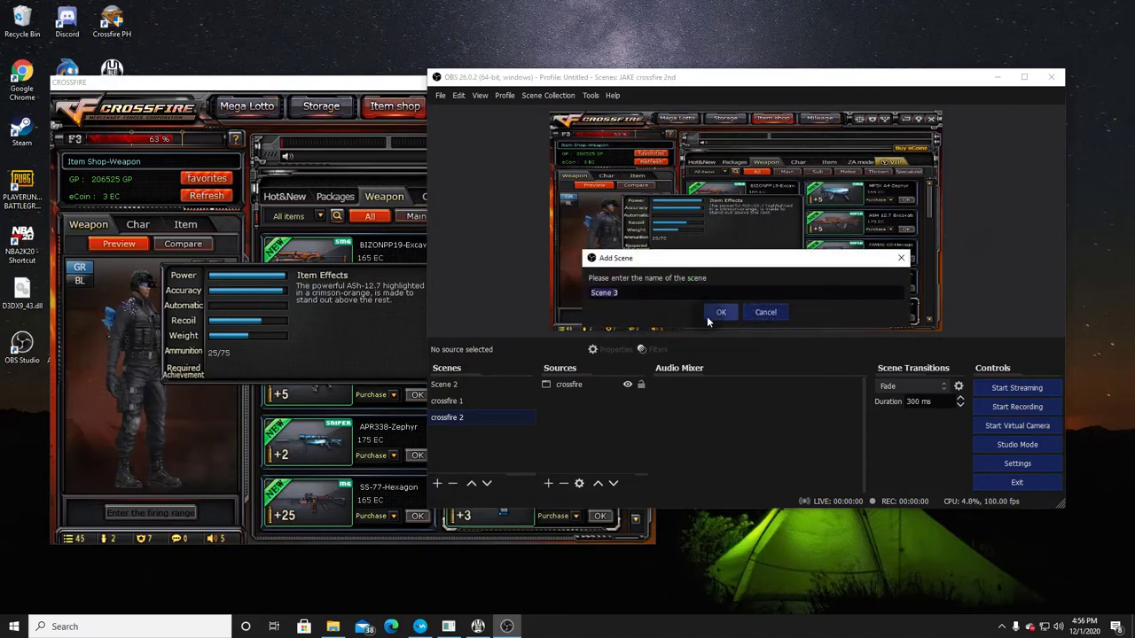
{"action": "type", "text": "crossfire"}
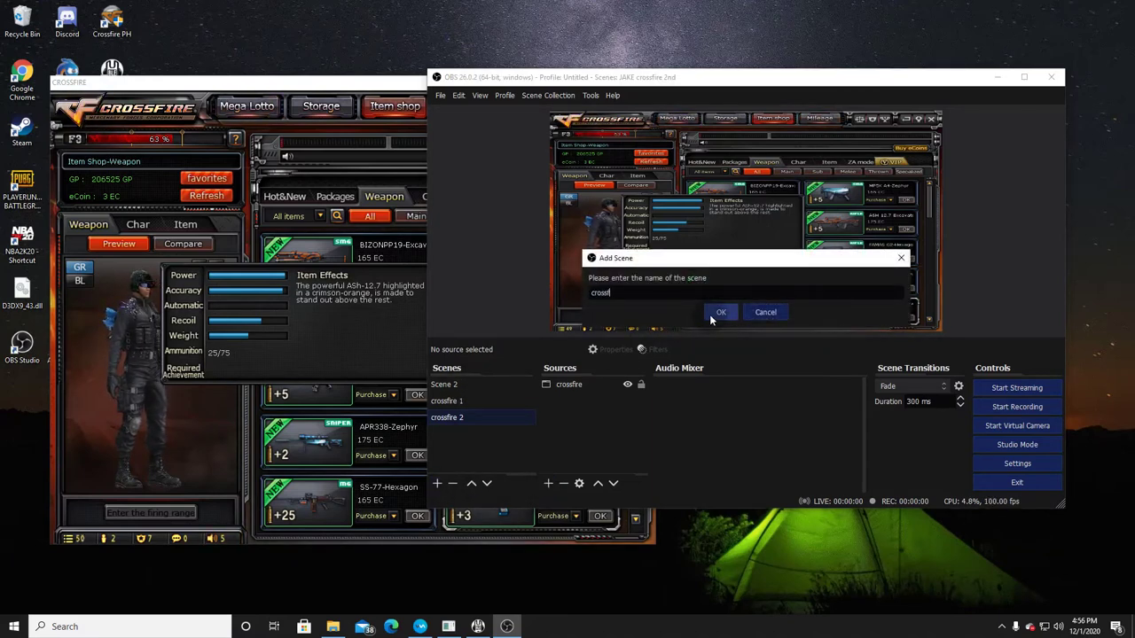
{"action": "left_click", "coordinate": [710, 315]}
{"action": "left_click", "coordinate": [787, 310]}
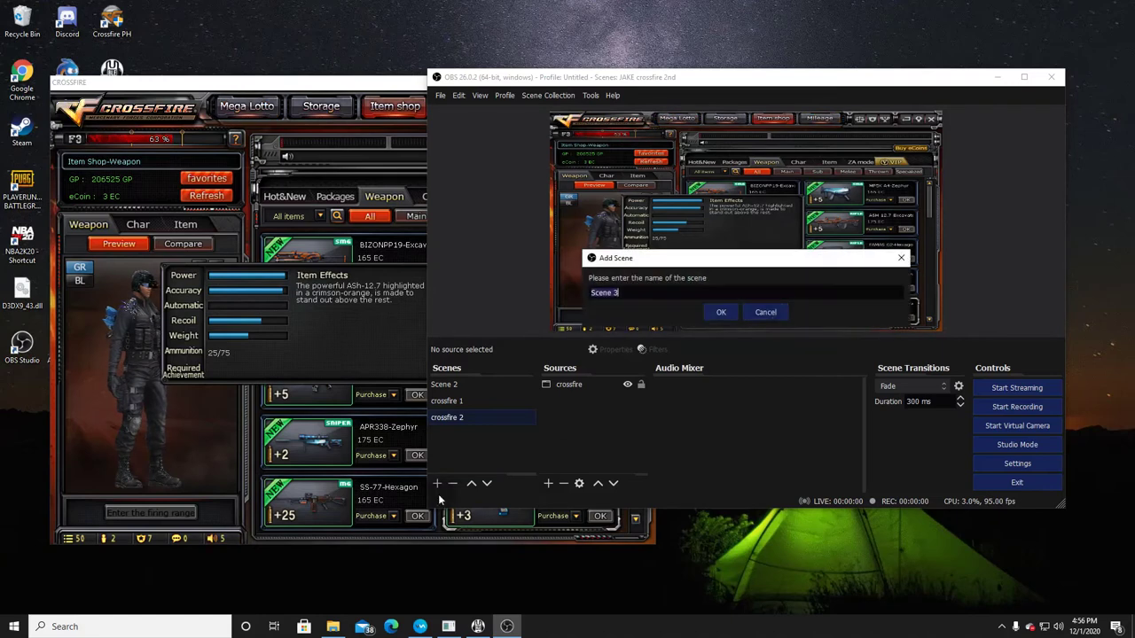
{"action": "type", "text": "cf"}
{"action": "key", "text": "Return"}
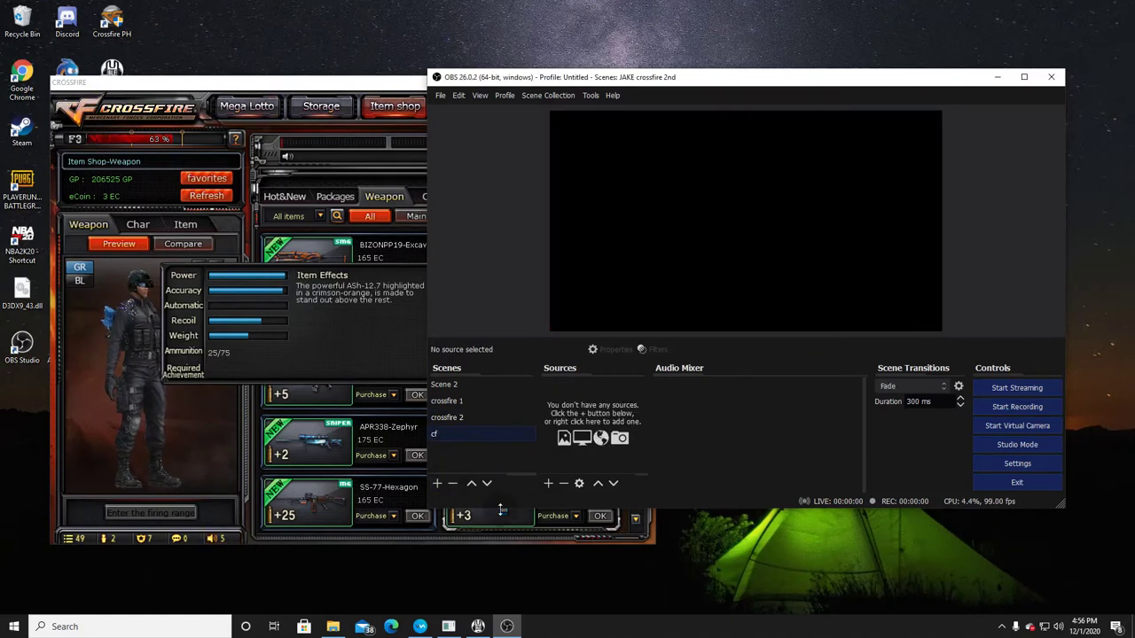
Step: Add a new Window Capture source named cf 1 to the cf scene, capturing the CROSSFIRE window
{"action": "left_click", "coordinate": [548, 483]}
{"action": "left_click", "coordinate": [653, 436]}
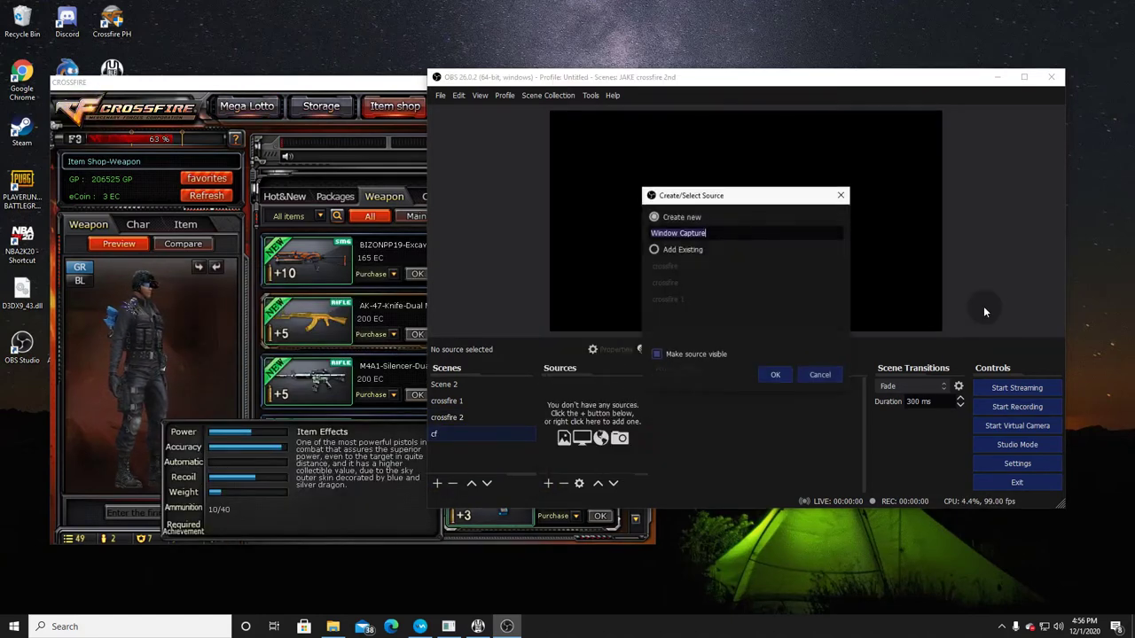
{"action": "type", "text": "cf 1"}
{"action": "left_click", "coordinate": [787, 374]}
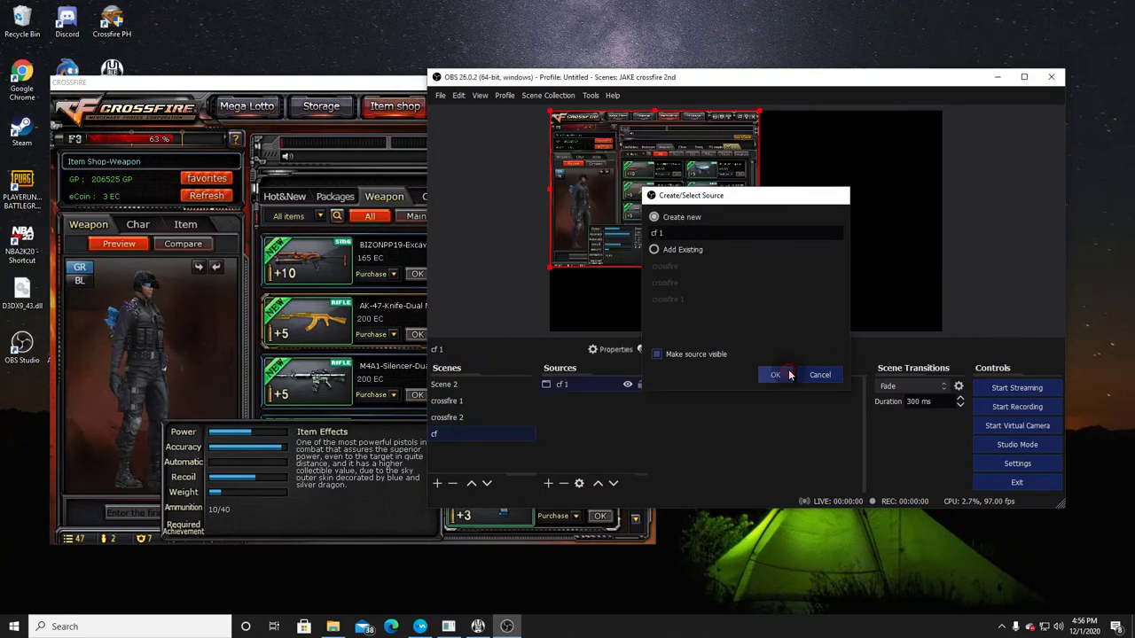
{"action": "left_click", "coordinate": [884, 453]}
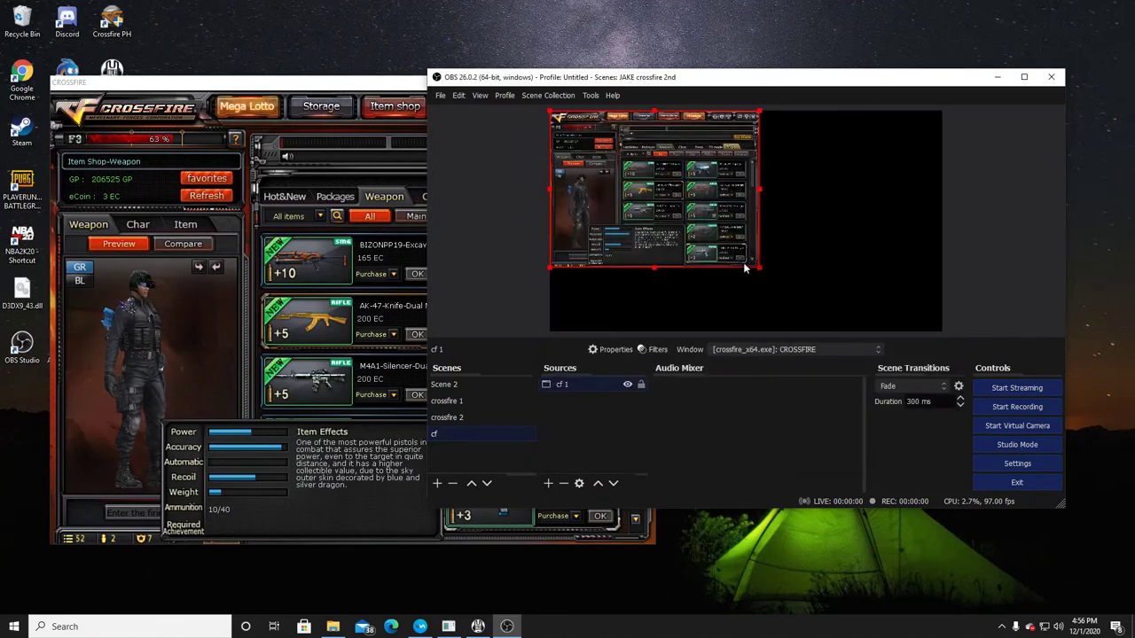
Step: Stretch the cf 1 capture to the screen so the game lobby fills the canvas
{"action": "right_click", "coordinate": [685, 219]}
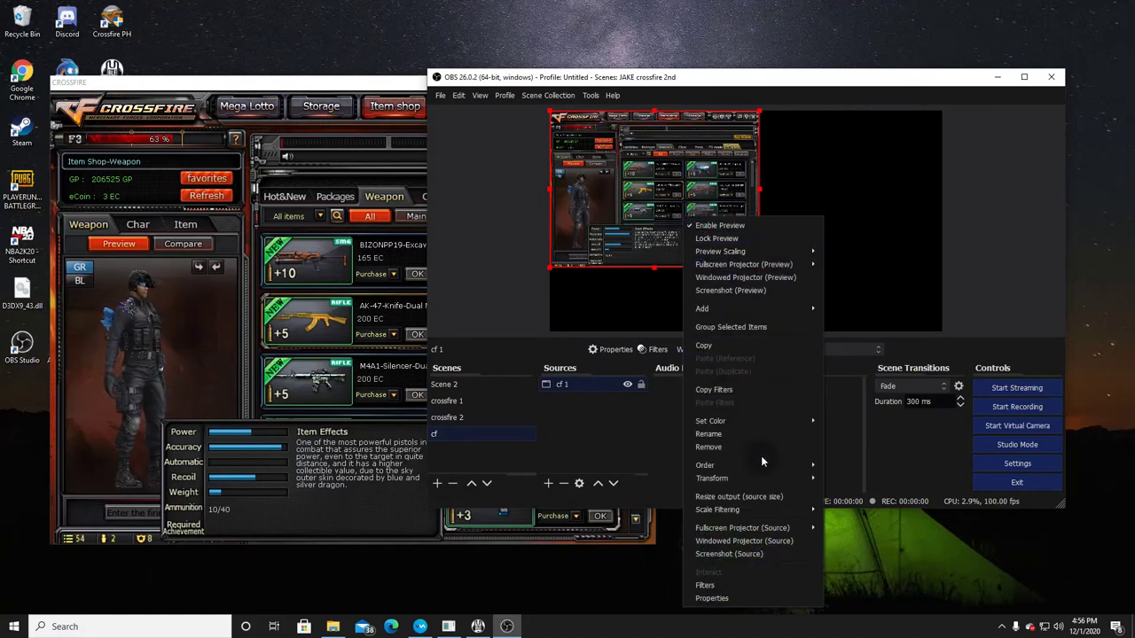
{"action": "mouse_move", "coordinate": [777, 477]}
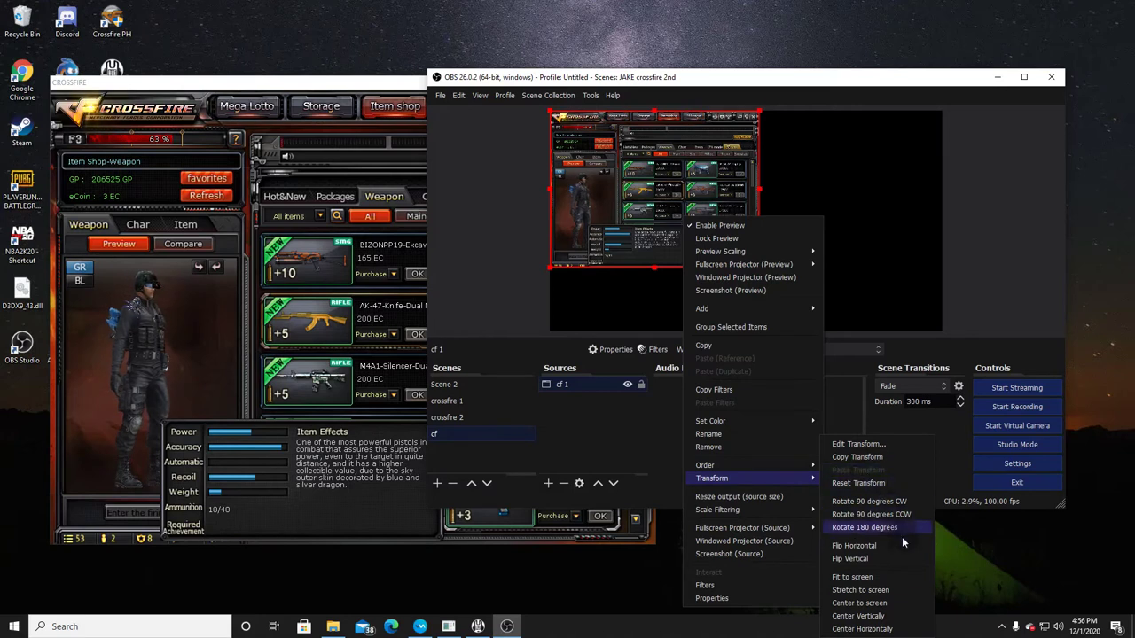
{"action": "left_click", "coordinate": [896, 589]}
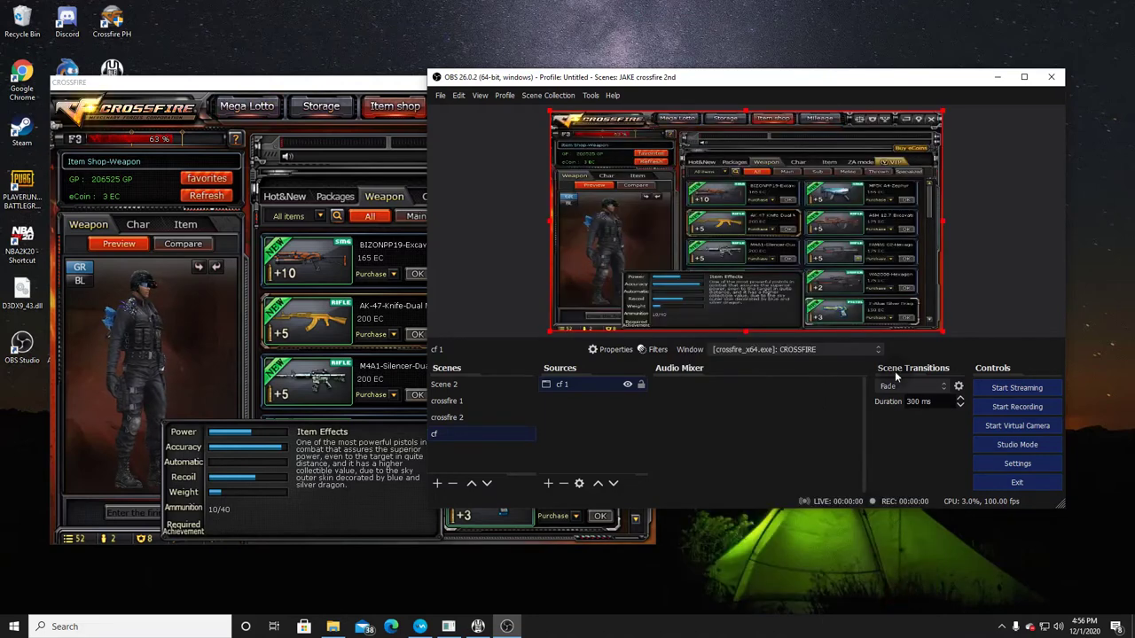
Step: Move the CROSSFIRE window up, select the BIZONPP19 weapon in the item shop and enter the firing range
{"action": "left_click", "coordinate": [330, 87]}
{"action": "left_click_drag", "start_coordinate": [330, 87], "coordinate": [330, 50]}
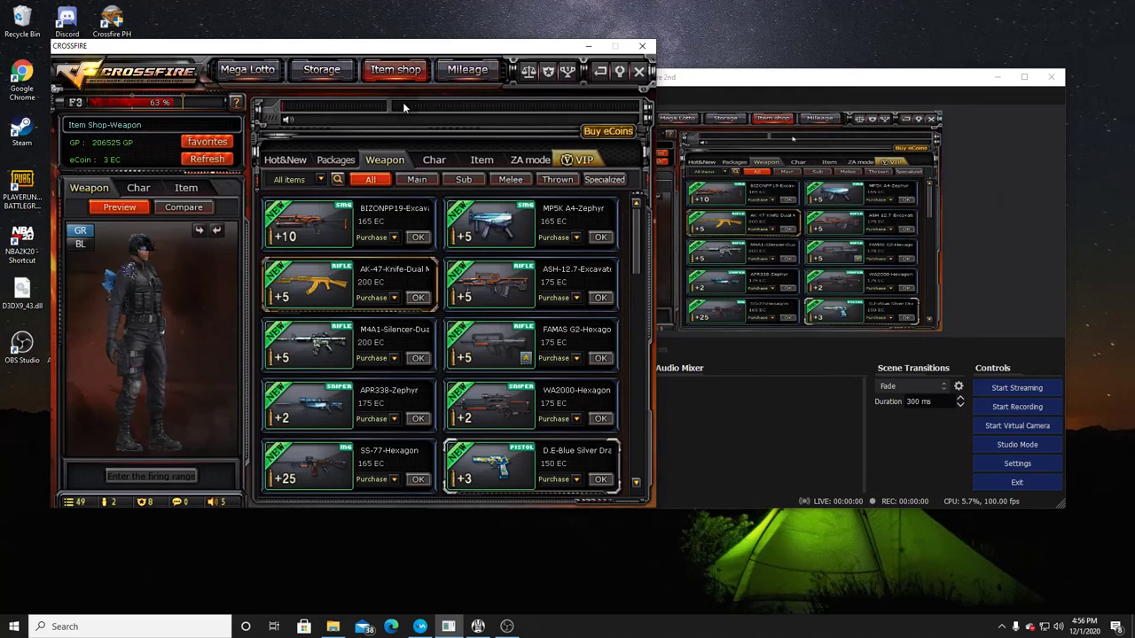
{"action": "left_click", "coordinate": [335, 227]}
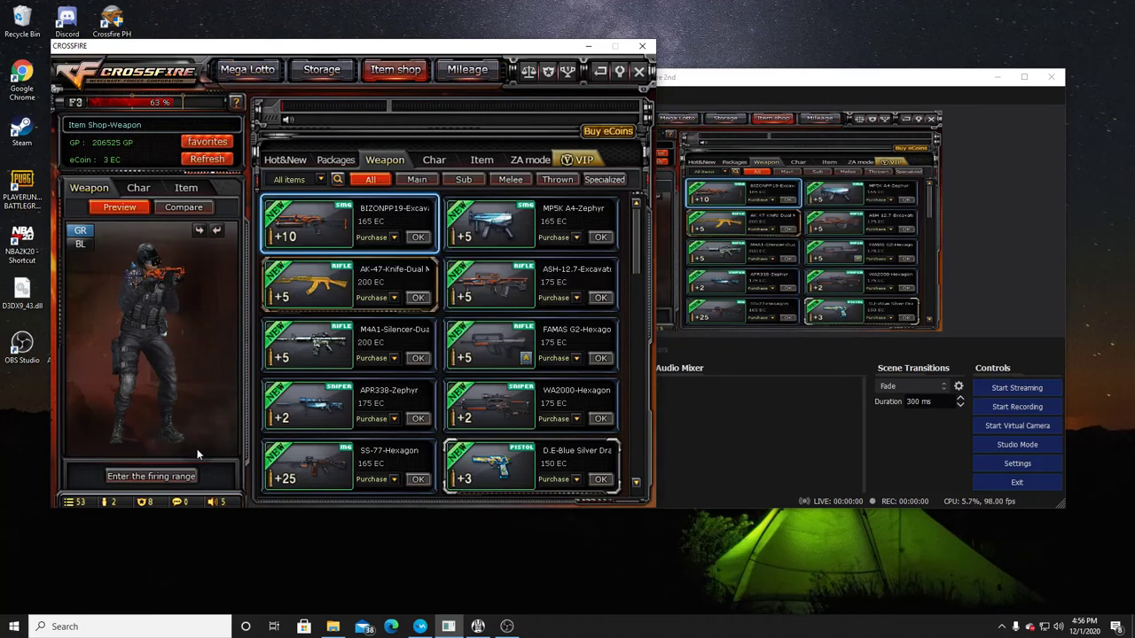
{"action": "left_click", "coordinate": [190, 477]}
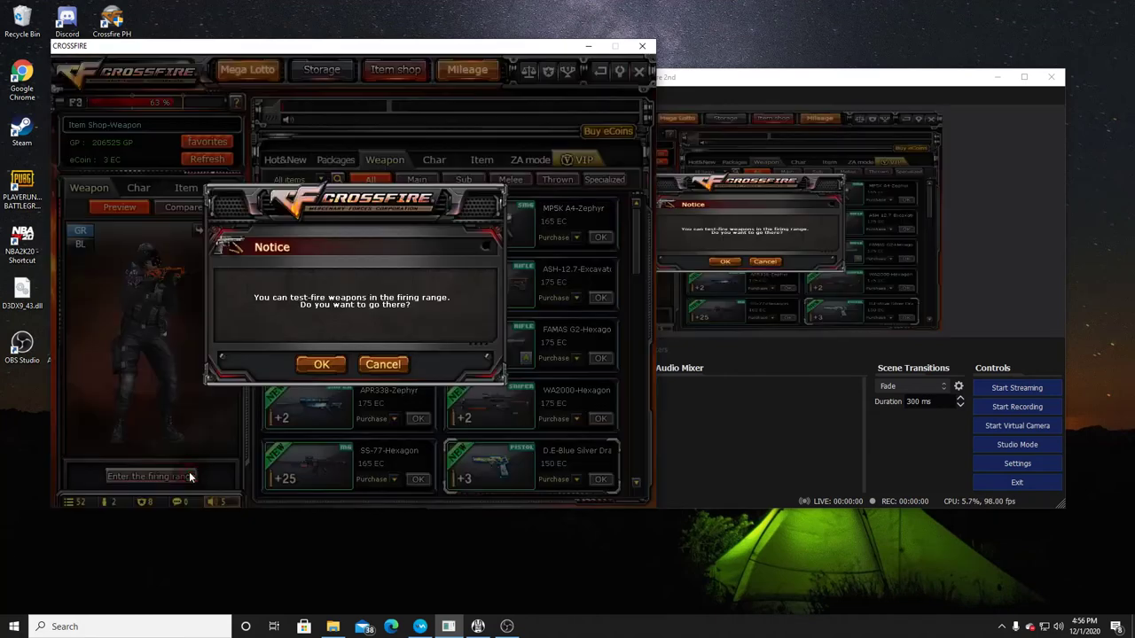
{"action": "left_click", "coordinate": [337, 366]}
Step: Switch to OBS Studio, move its window slightly, select the cf 1 capture and stretch it to the screen again
{"action": "left_click_drag", "start_coordinate": [821, 82], "coordinate": [837, 79]}
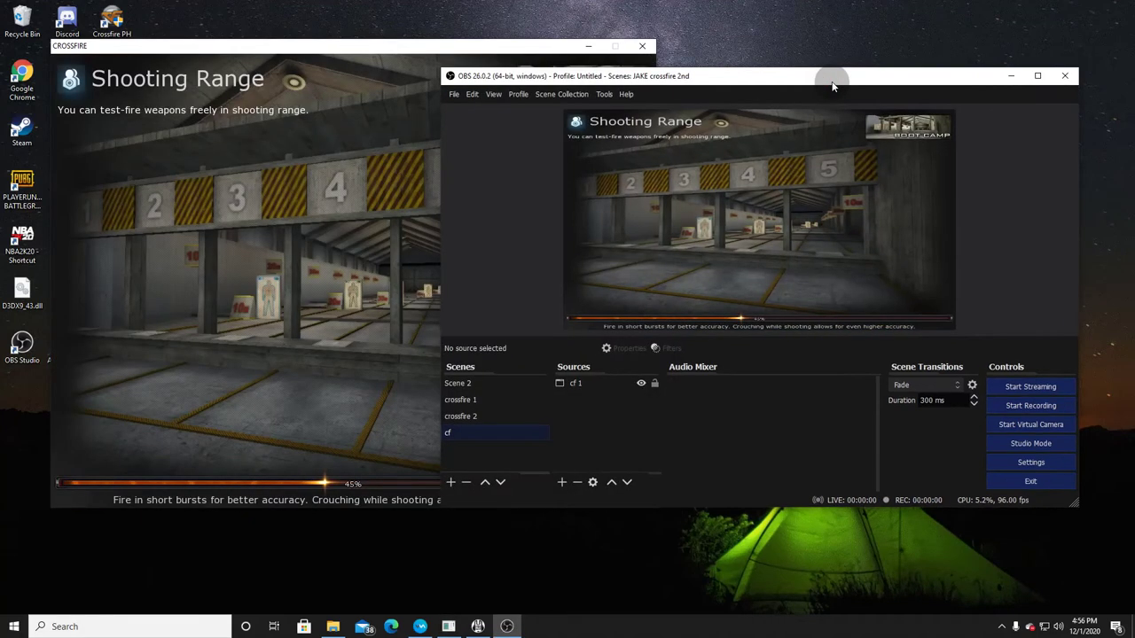
{"action": "left_click", "coordinate": [953, 224]}
{"action": "mouse_move", "coordinate": [955, 221]}
{"action": "left_mouse_down"}
{"action": "mouse_move", "coordinate": [916, 224]}
{"action": "mouse_move", "coordinate": [956, 214]}
{"action": "left_mouse_up"}
{"action": "right_click", "coordinate": [806, 241]}
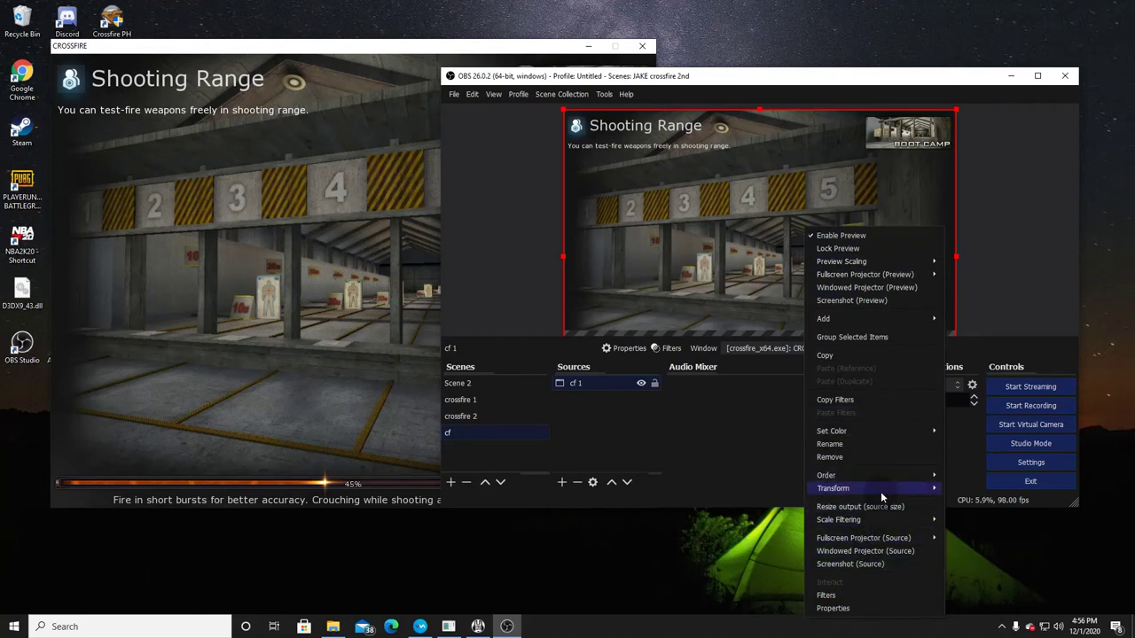
{"action": "mouse_move", "coordinate": [880, 489]}
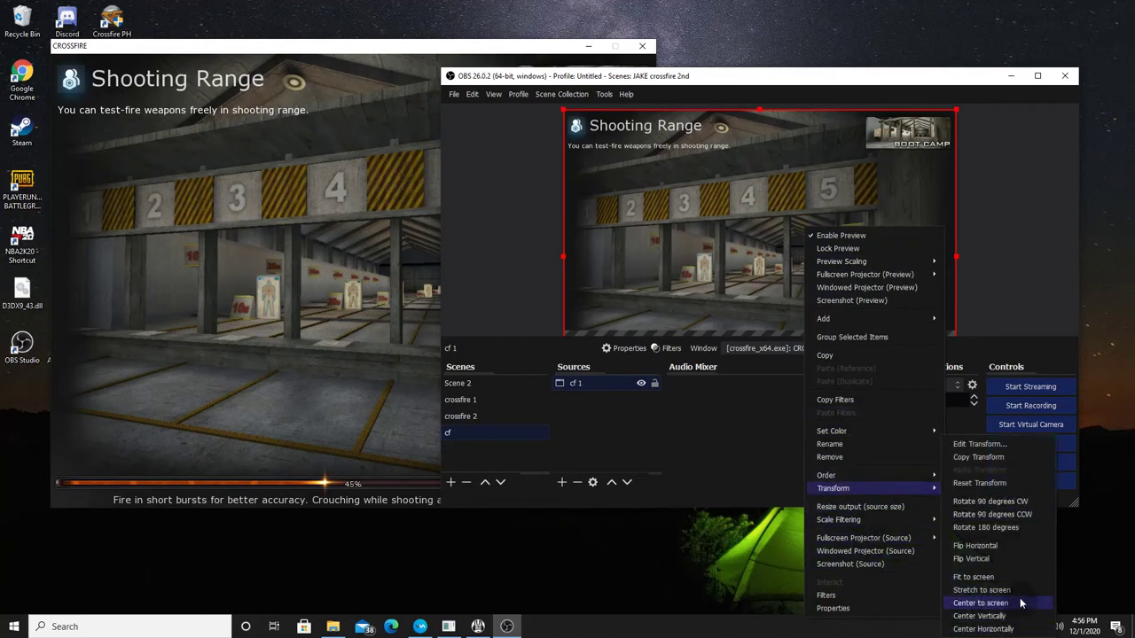
{"action": "left_click", "coordinate": [981, 589]}
Step: Return to the CROSSFIRE game, move and shoot in the firing range and bring up the prompt to finish the test-fire
{"action": "left_click", "coordinate": [400, 38]}
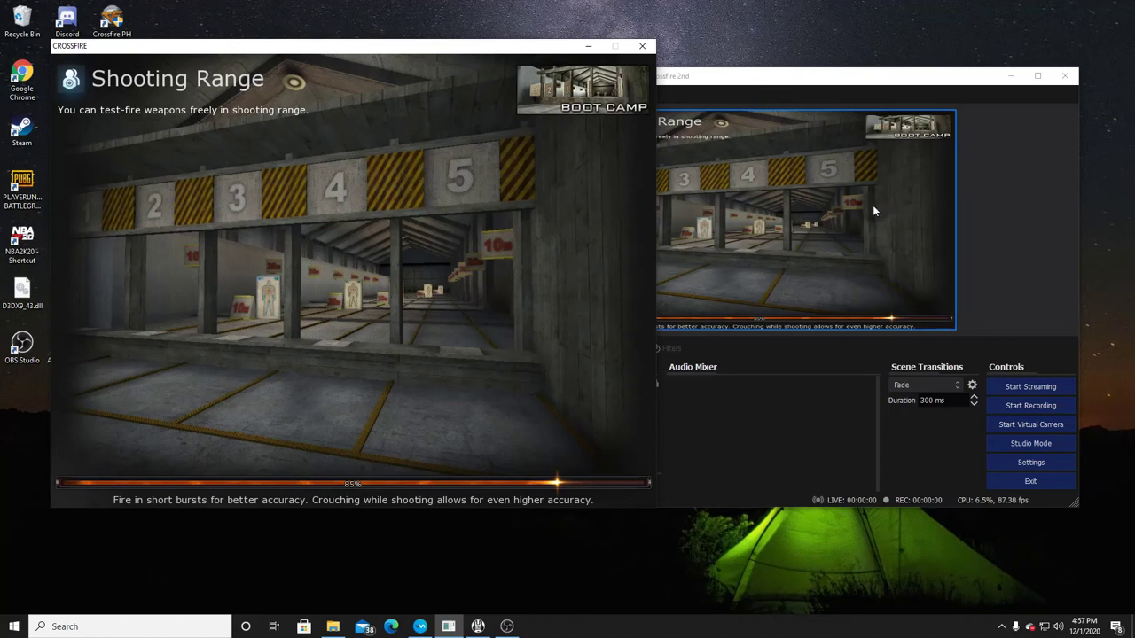
{"action": "left_click", "coordinate": [446, 48]}
{"action": "left_click", "coordinate": [920, 231]}
{"action": "left_click", "coordinate": [930, 227]}
{"action": "left_click", "coordinate": [1004, 229]}
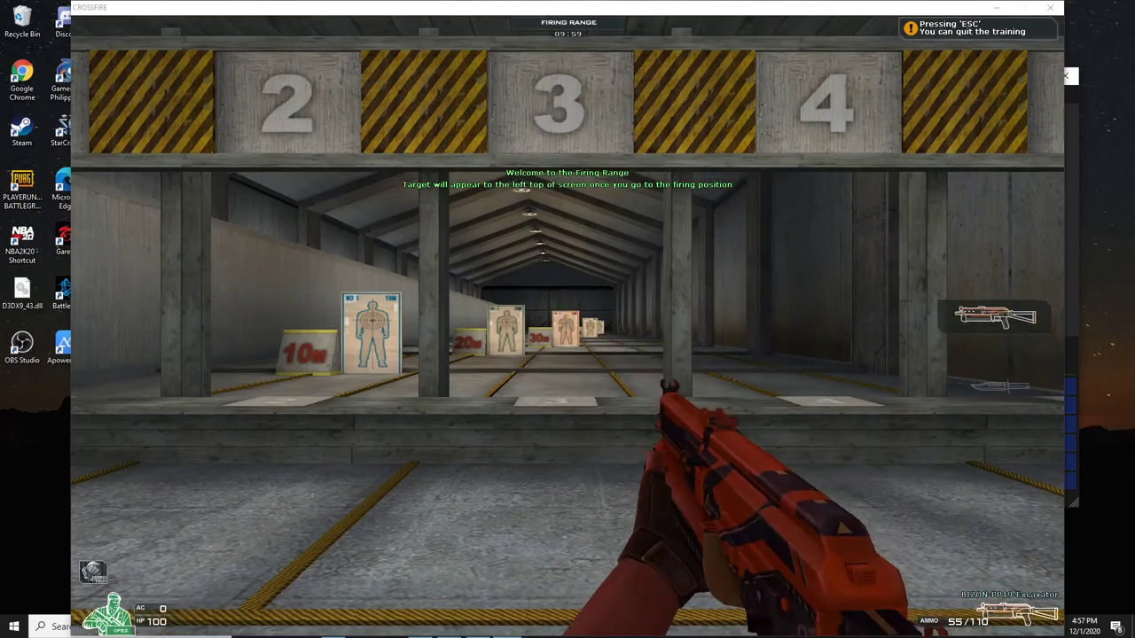
{"action": "key", "text": "w"}
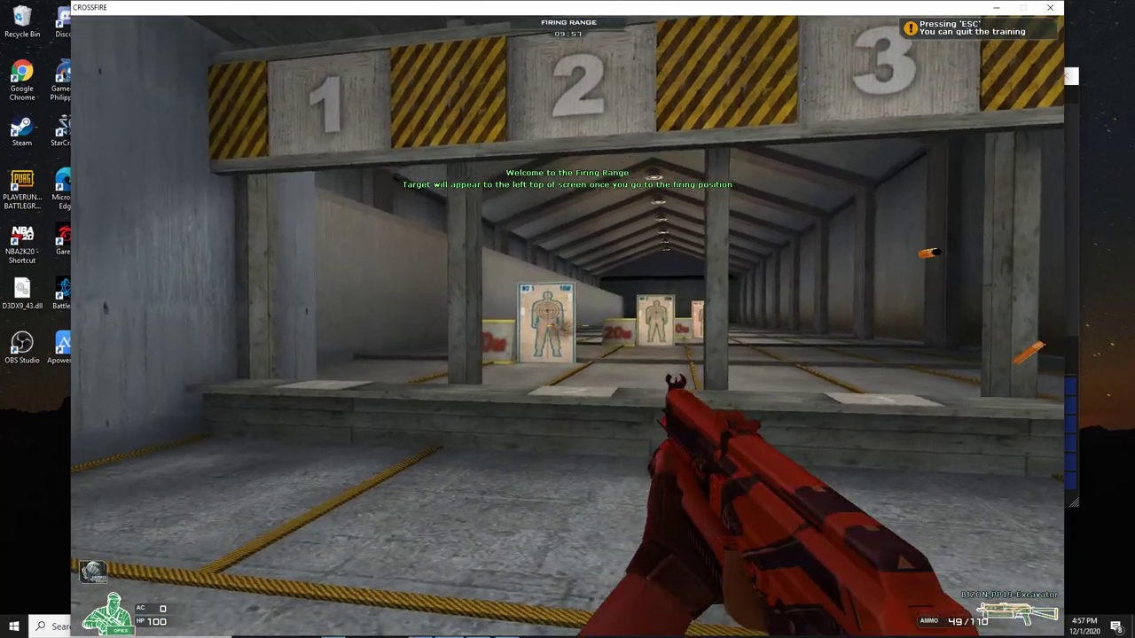
{"action": "left_click", "coordinate": [567, 319]}
{"action": "left_click", "coordinate": [567, 319]}
{"action": "key", "text": "Escape"}
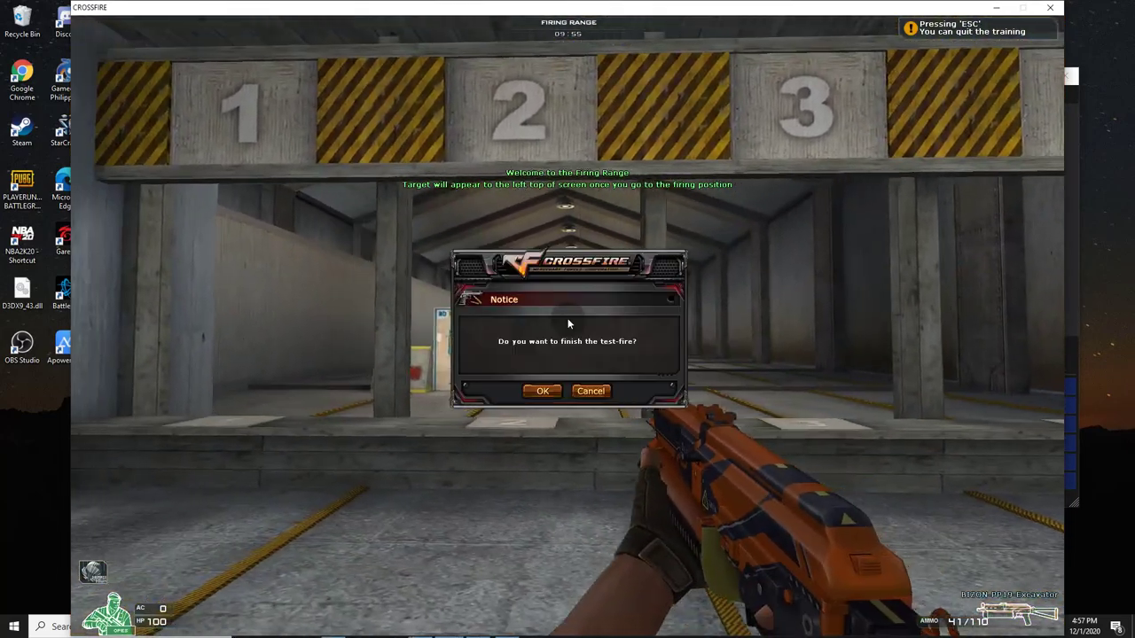
Step: Minimize the game, move the OBS Studio window clear and check how the cf 1 capture fits the canvas
{"action": "left_click", "coordinate": [994, 9]}
{"action": "left_click_drag", "start_coordinate": [956, 76], "coordinate": [843, 82]}
{"action": "left_click", "coordinate": [744, 196]}
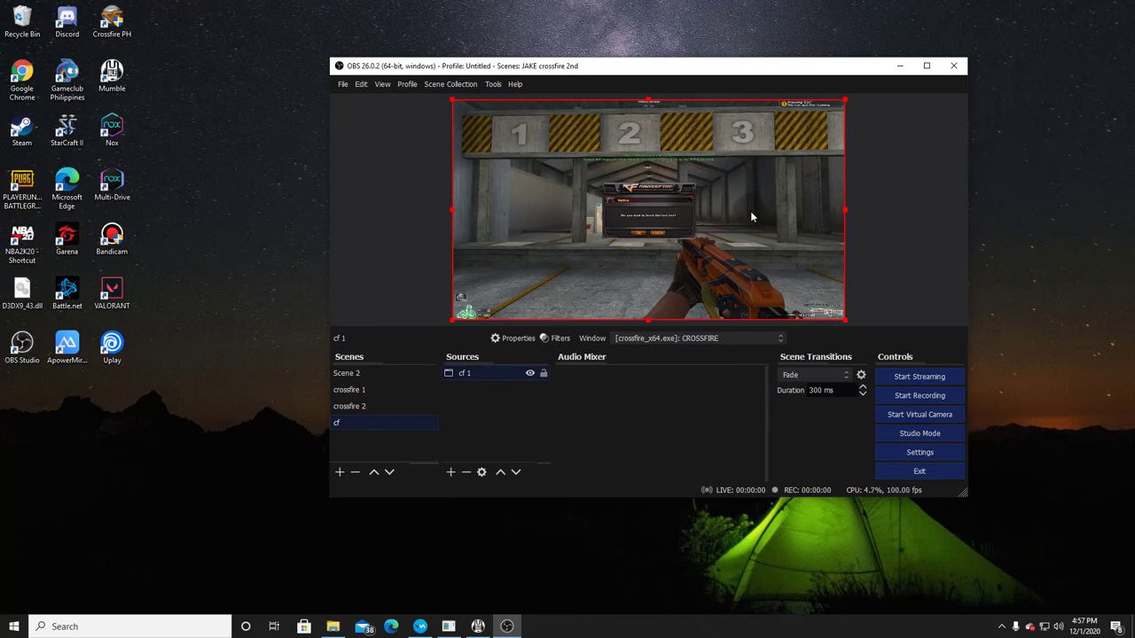
{"action": "right_click", "coordinate": [750, 211]}
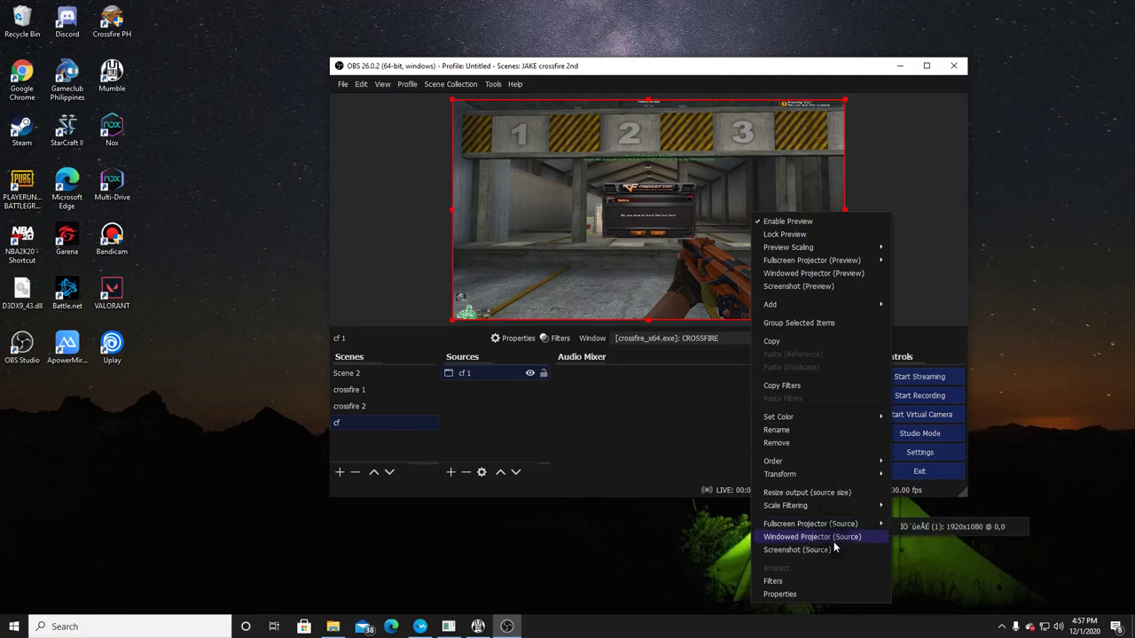
{"action": "left_click", "coordinate": [866, 135]}
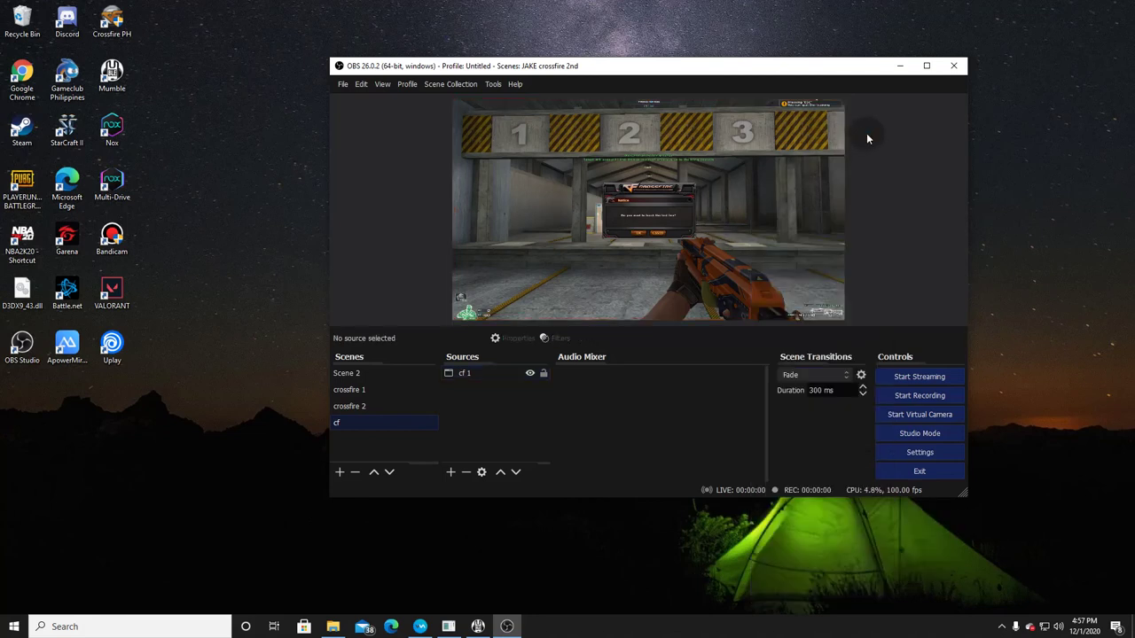
Step: Restore the minimized CROSSFIRE game window
{"action": "mouse_move", "coordinate": [462, 628]}
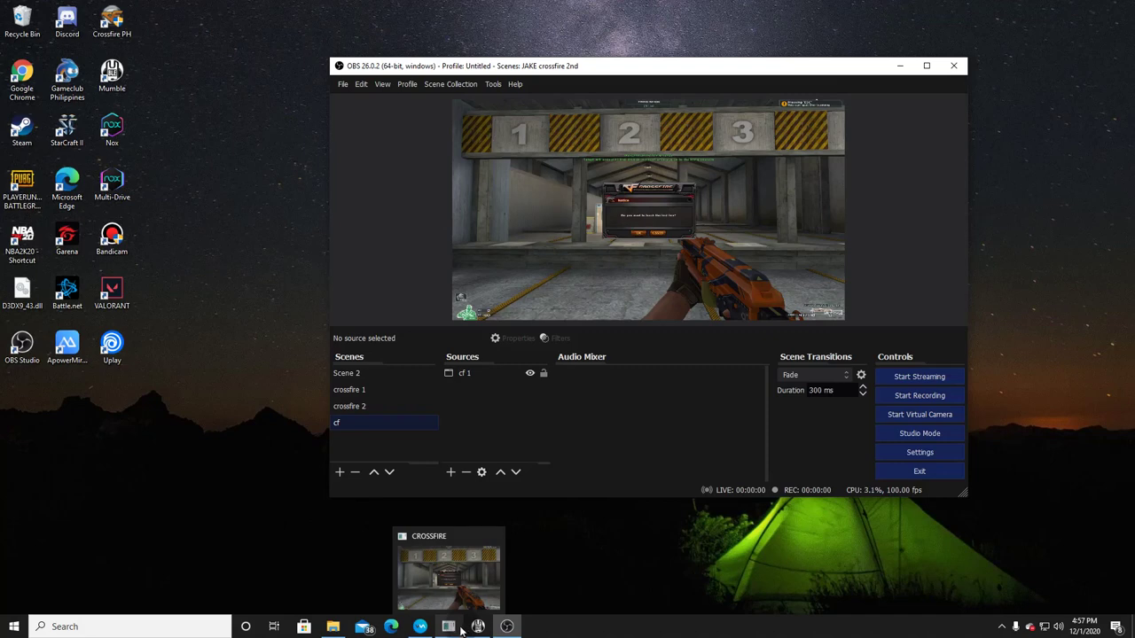
{"action": "left_click", "coordinate": [460, 629]}
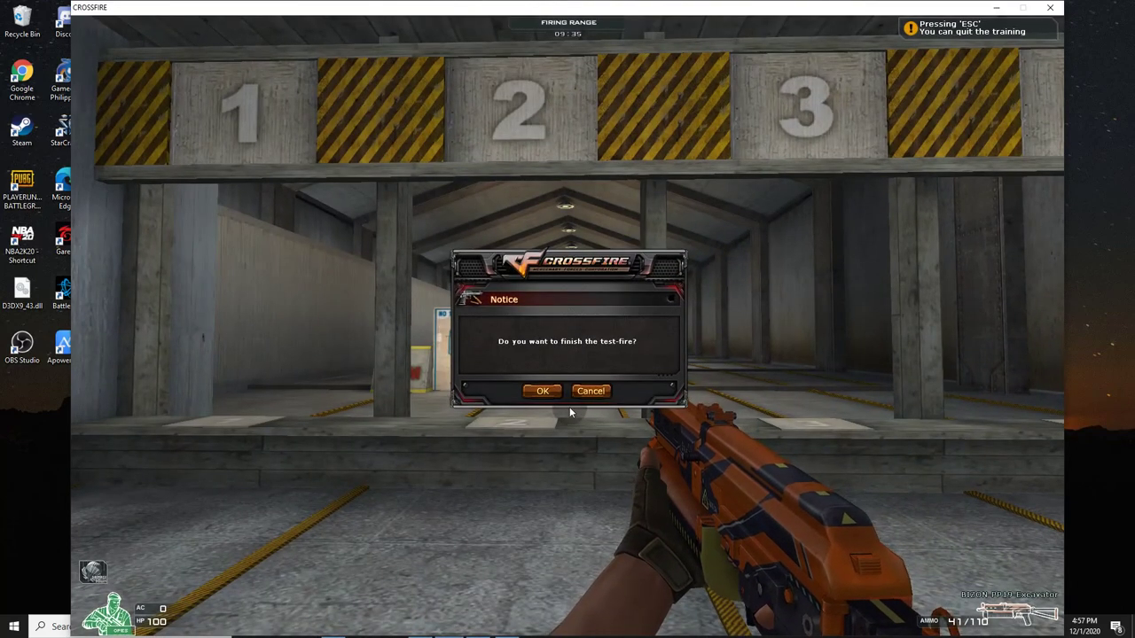